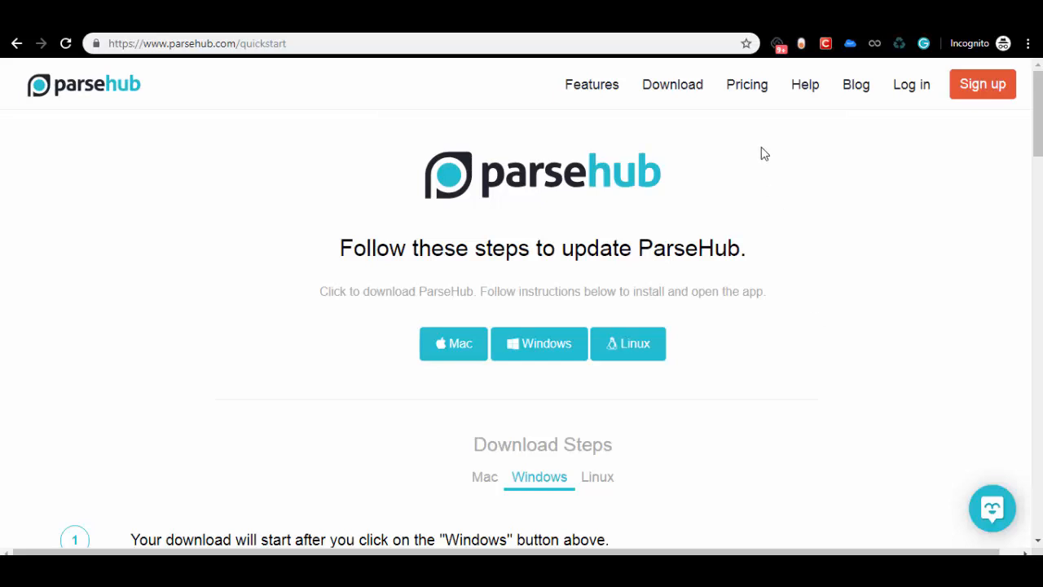
- Open ParseHub's pricing page and compare the plans, examining the free Everyone plan's project, support and data retention limits
click(750, 98)
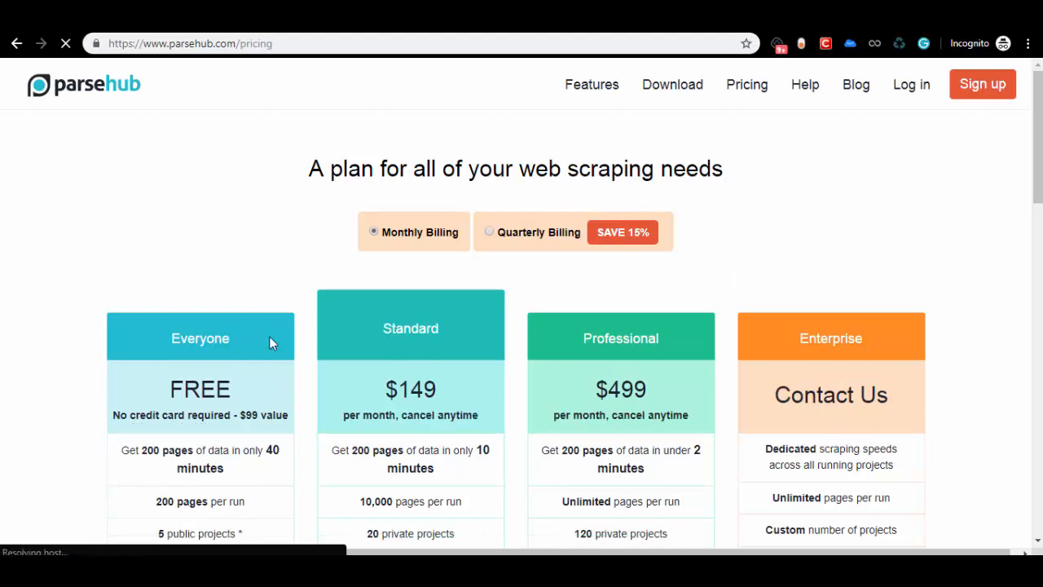
scroll(270, 359, down, 2)
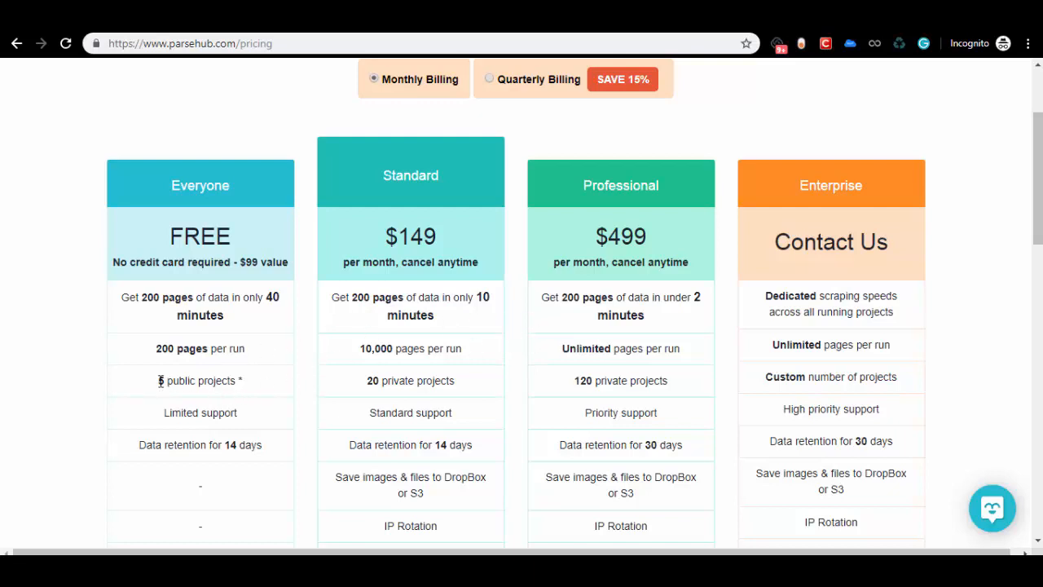
drag(162, 381, 242, 381)
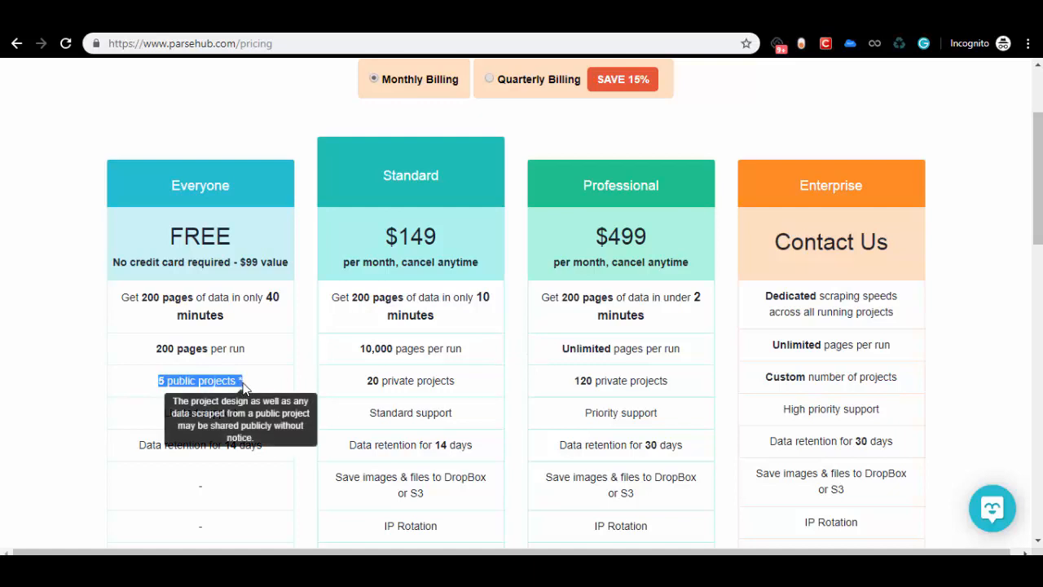
scroll(183, 365, down, 1)
drag(164, 335, 266, 342)
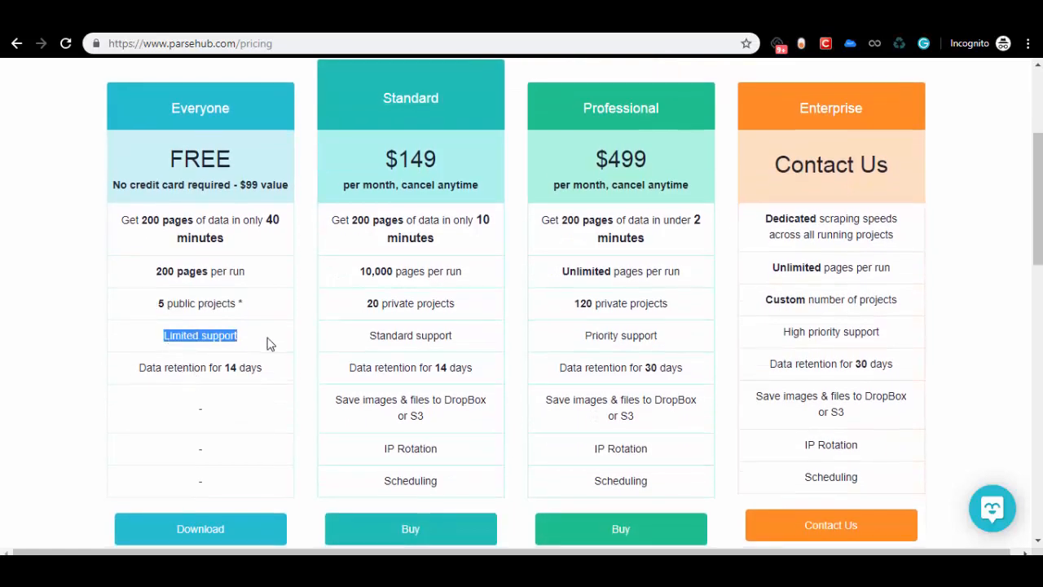
scroll(214, 244, down, 2)
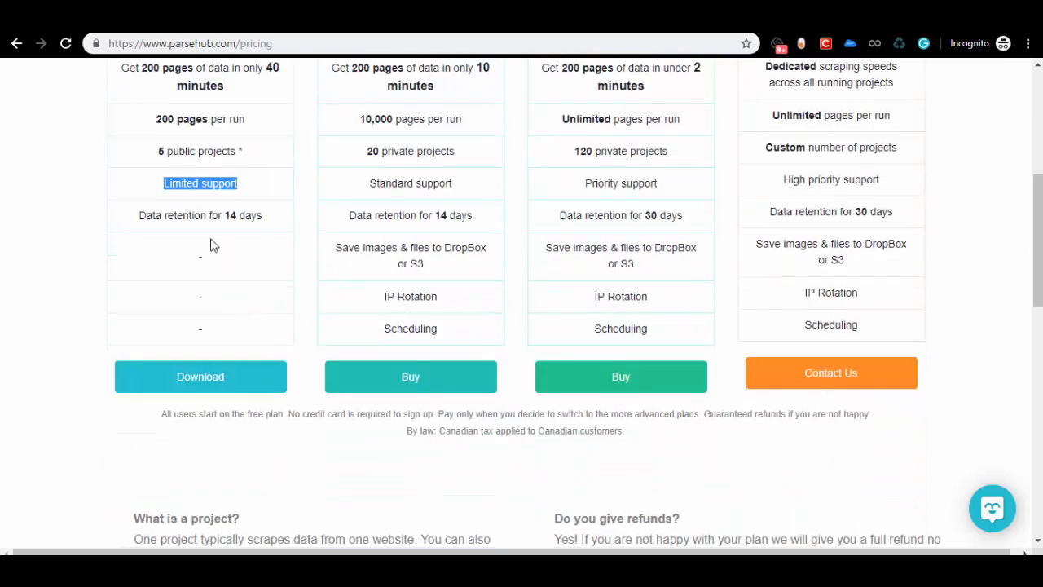
click(201, 185)
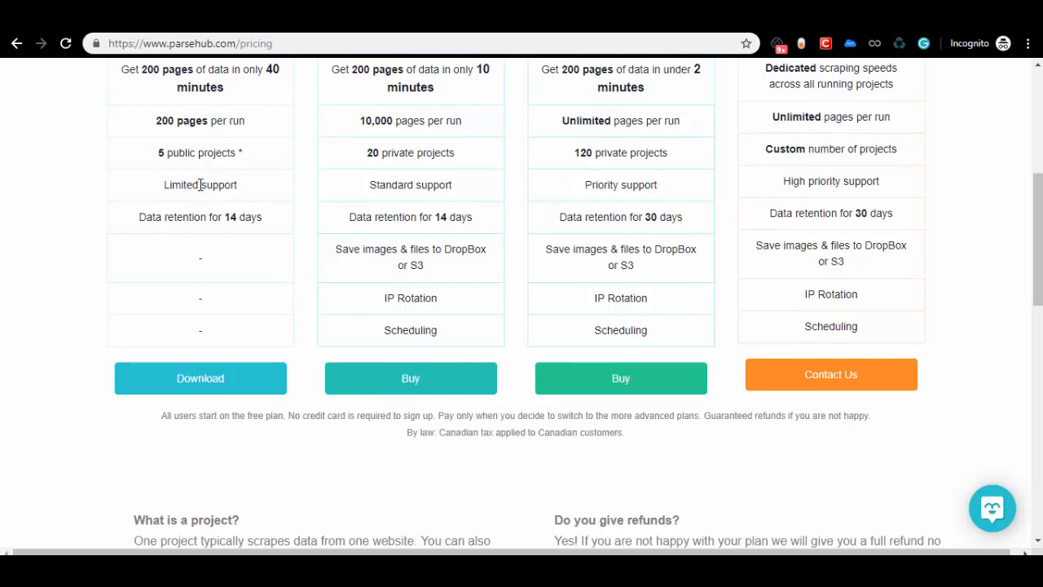
scroll(201, 184, up, 2)
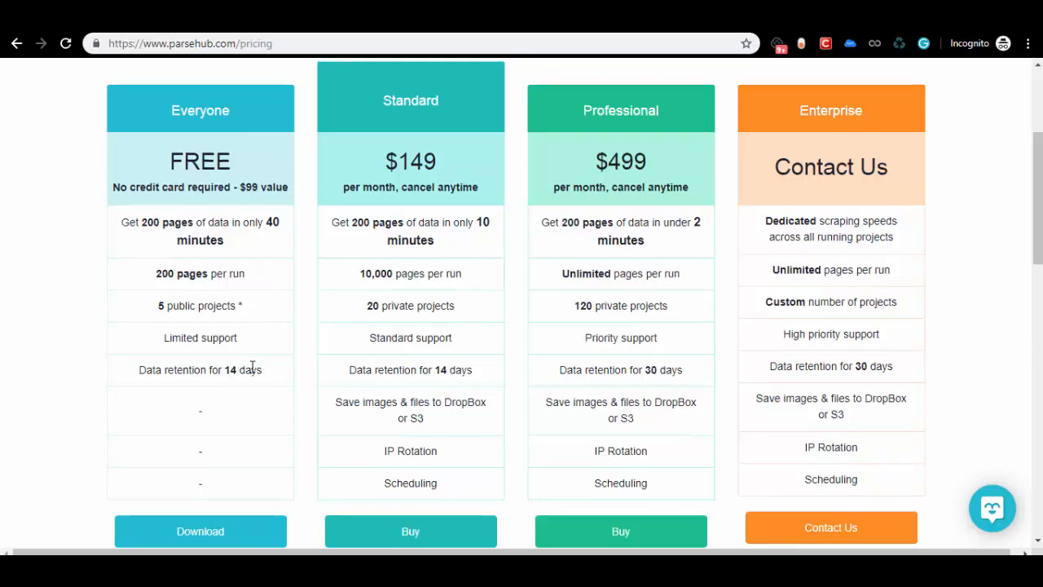
scroll(252, 368, up, 2)
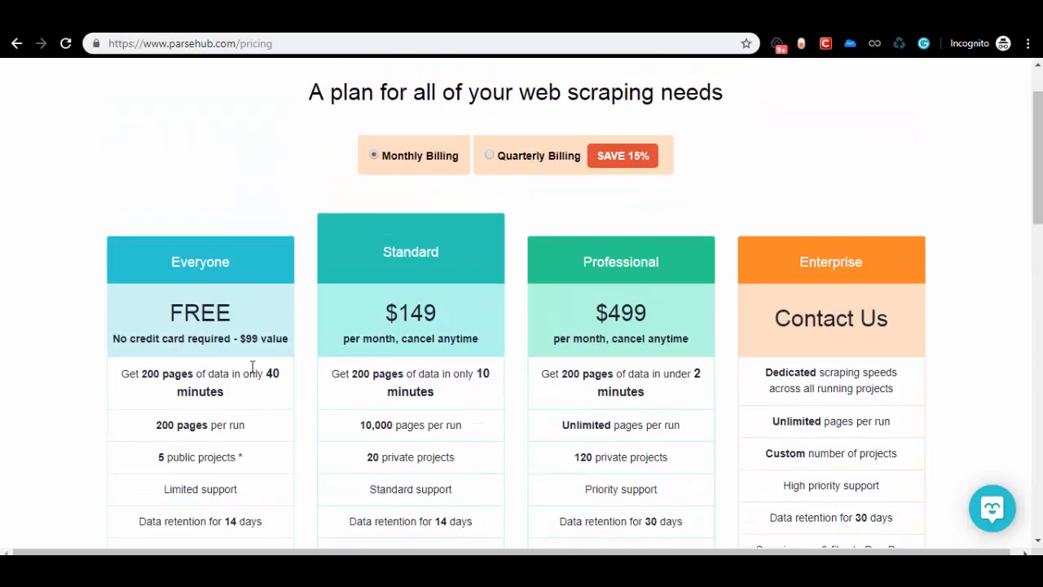
scroll(252, 367, down, 2)
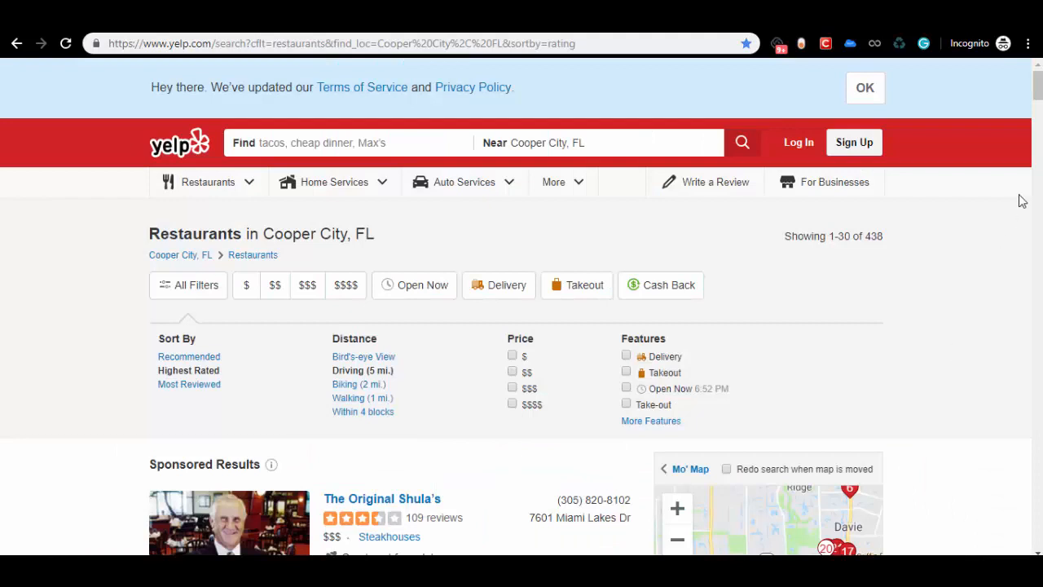
- Examine the full URL of the Yelp search for highest-rated restaurants in Cooper City, FL
scroll(1037, 85, down, 1)
scroll(1037, 86, up, 1)
click(594, 45)
drag(594, 45, 325, 52)
drag(269, 92, 232, 90)
click(137, 87)
click(108, 40)
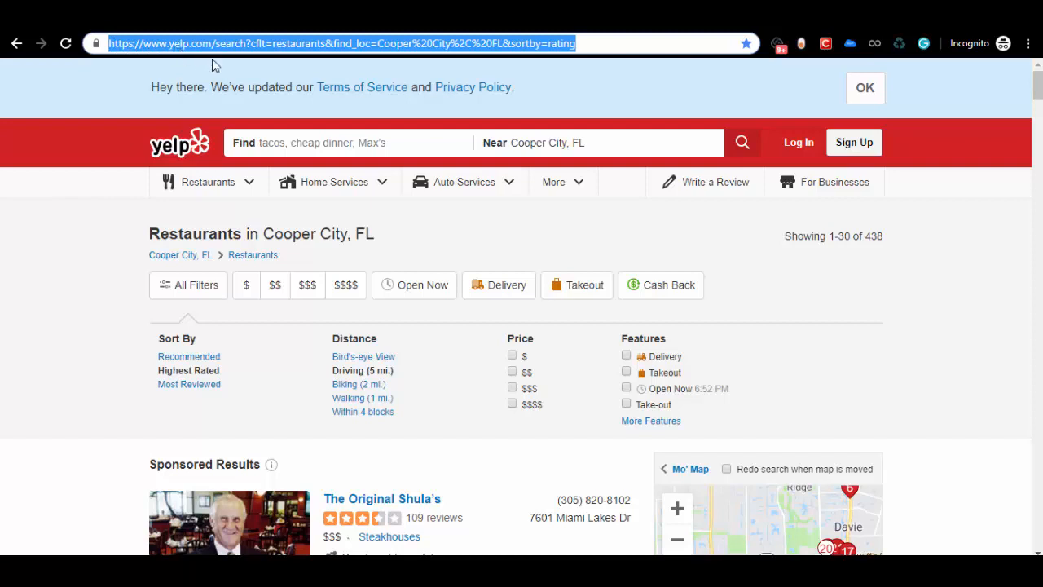
click(123, 271)
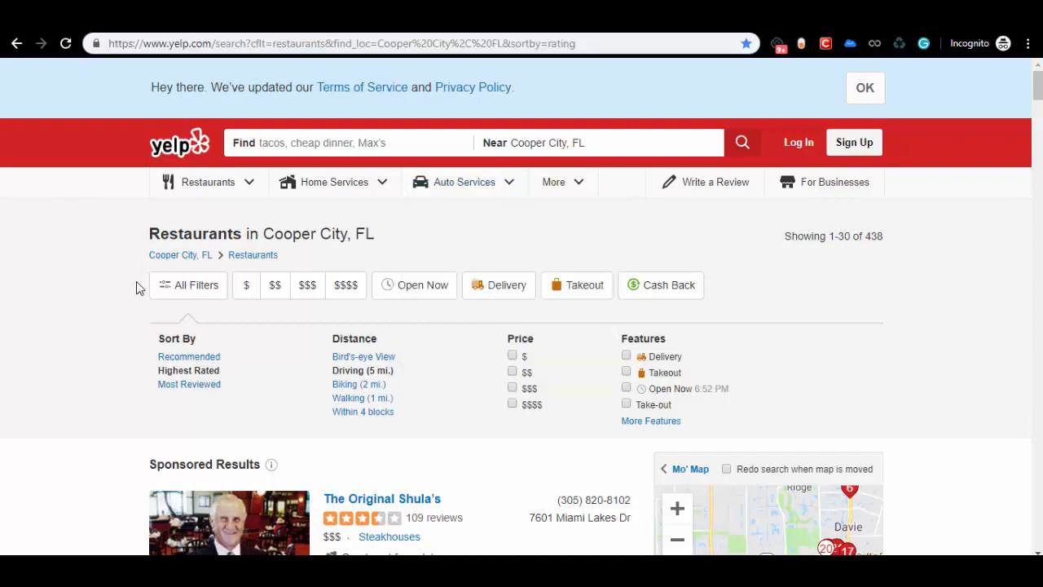
- Look through the Cooper City restaurant listings from the sponsored results down to the page navigation below the last entry
scroll(128, 419, down, 3)
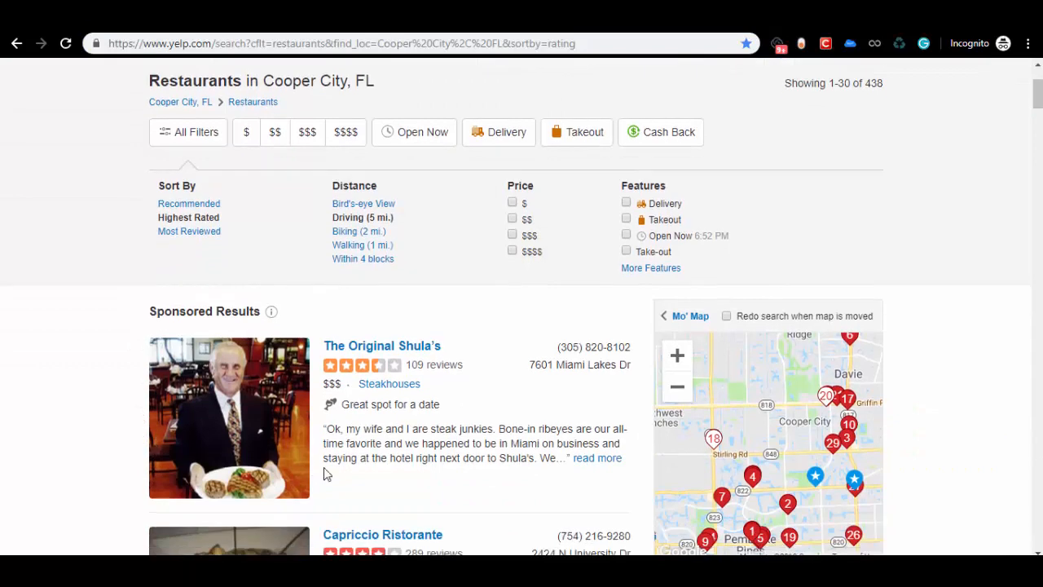
scroll(329, 479, up, 3)
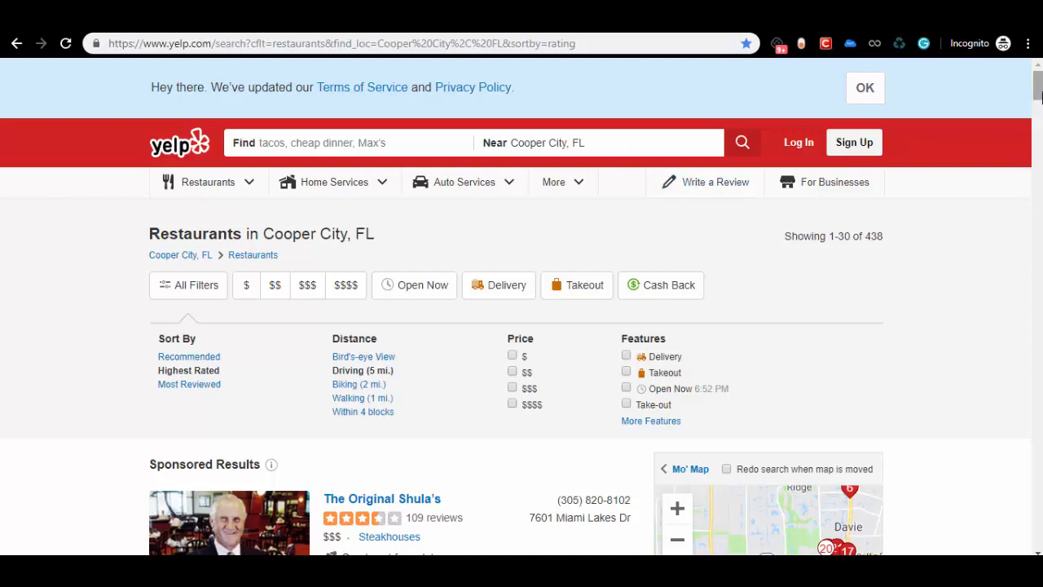
drag(1039, 95, 1040, 110)
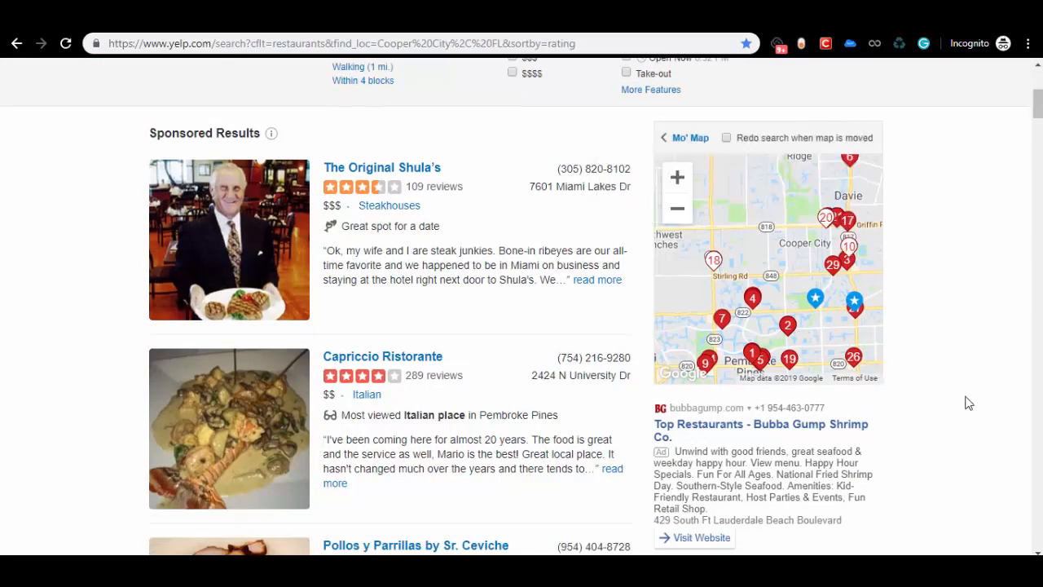
scroll(967, 395, down, 3)
scroll(966, 396, down, 13)
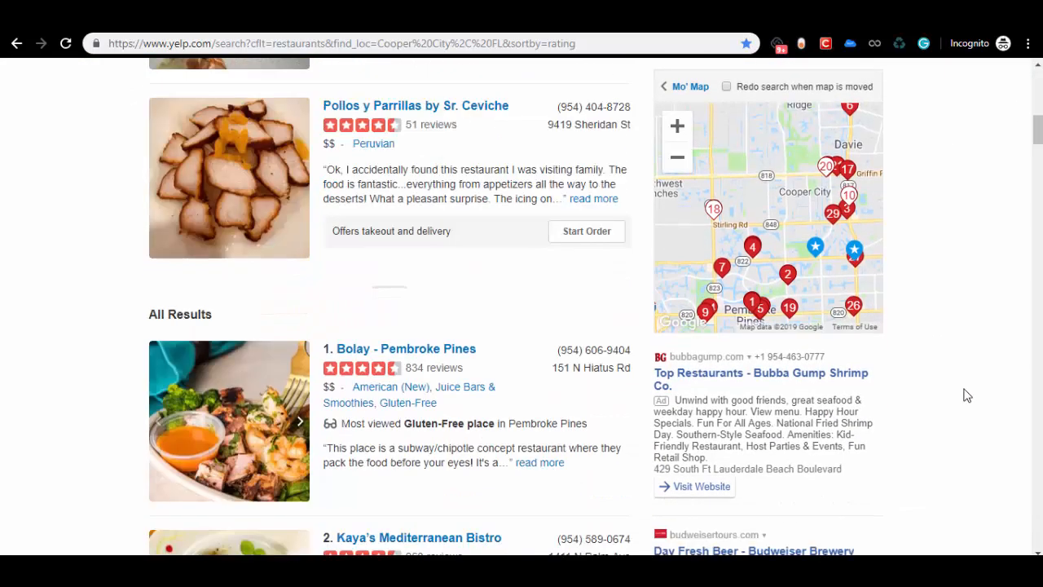
scroll(967, 395, down, 14)
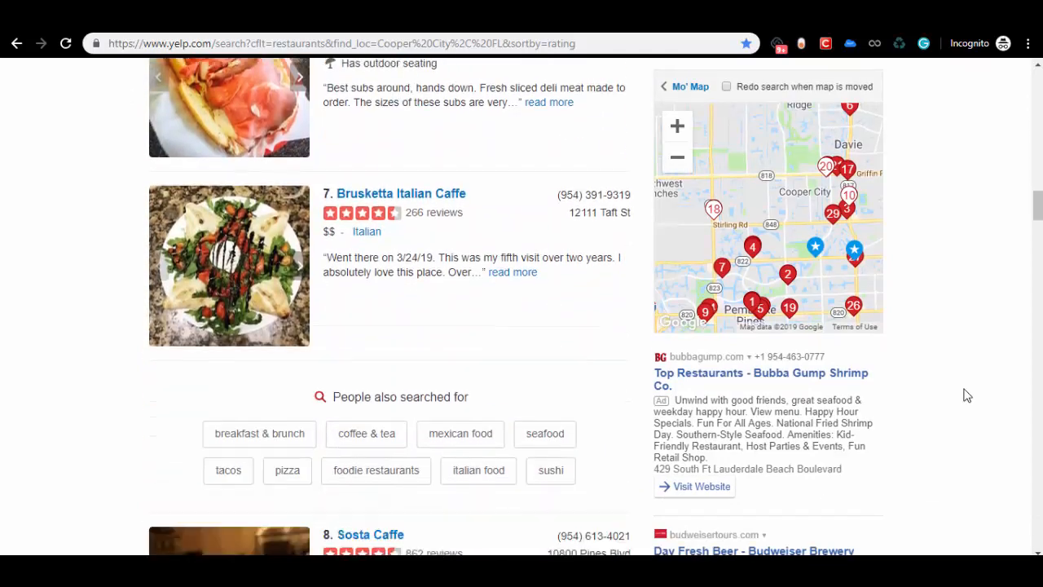
scroll(966, 395, down, 20)
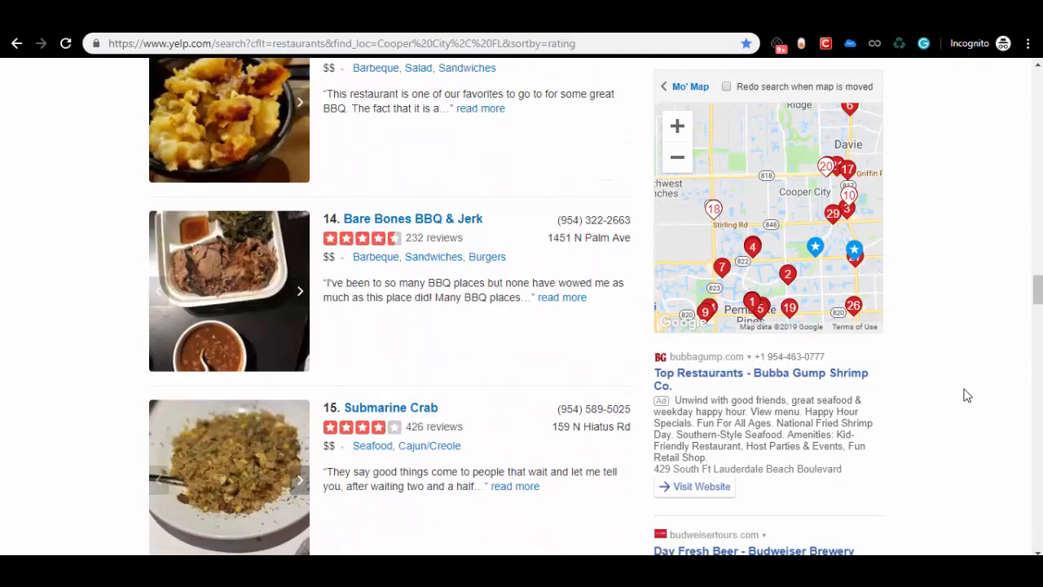
scroll(965, 391, down, 20)
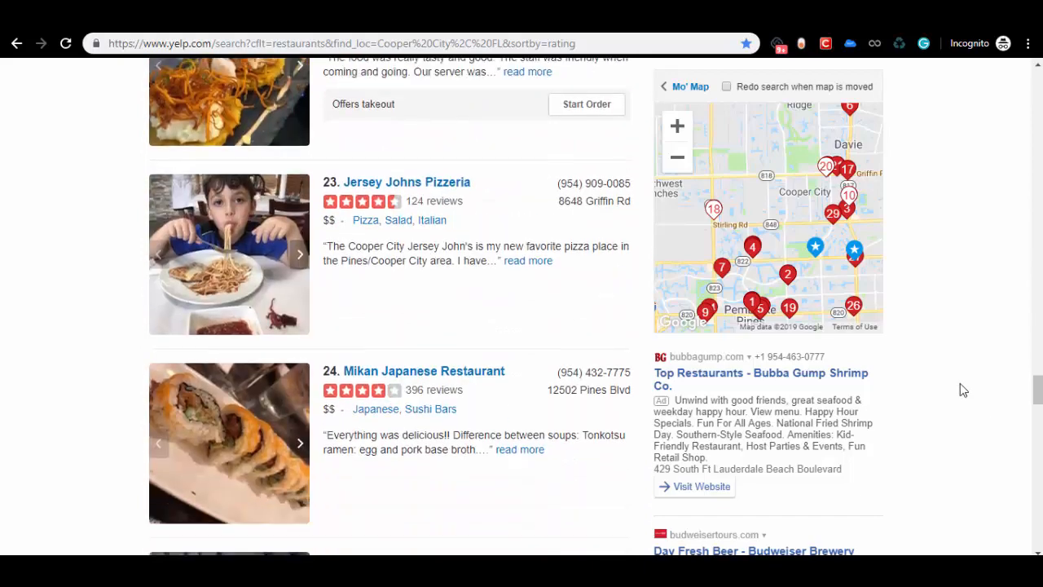
scroll(960, 389, down, 4)
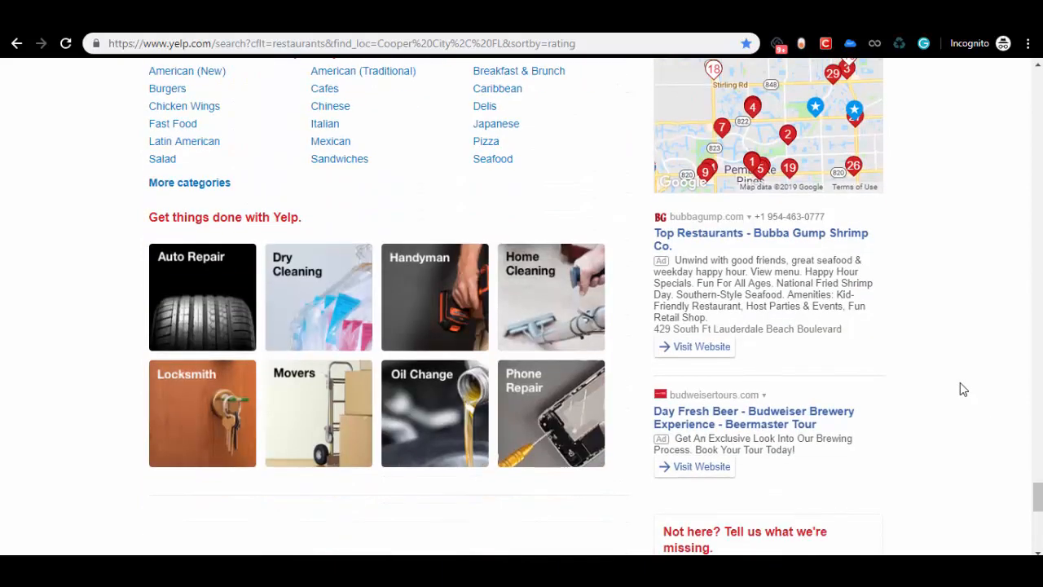
scroll(960, 389, up, 6)
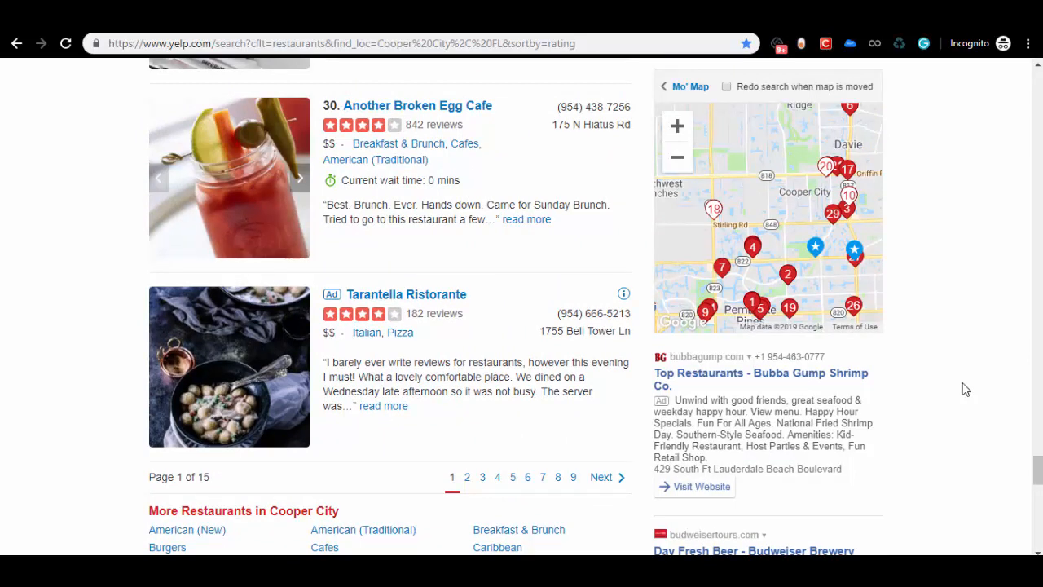
- Copy the full URL of the Yelp search for restaurants in Cooper City, FL
click(380, 42)
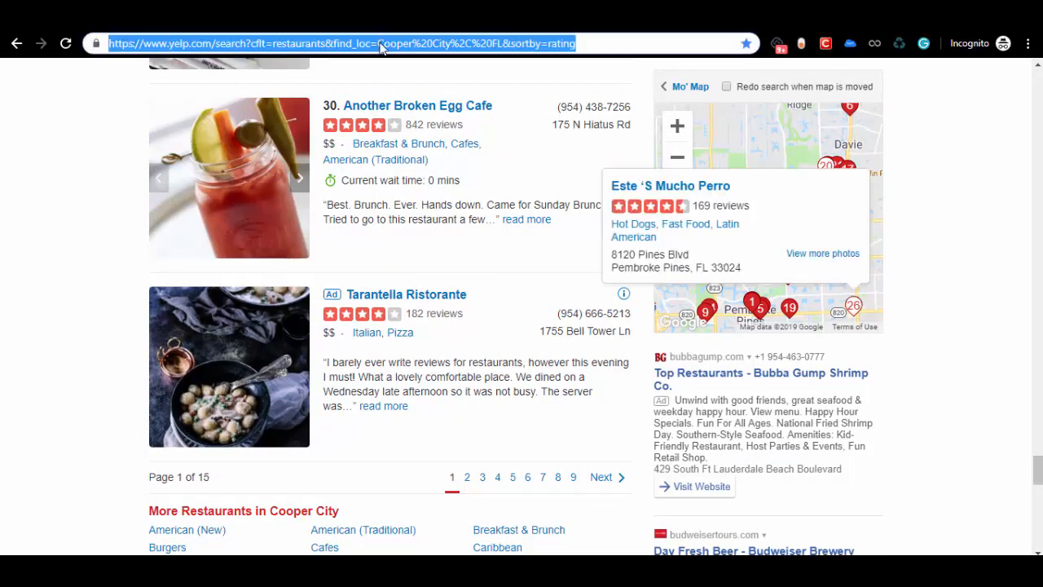
right_click(380, 43)
click(425, 101)
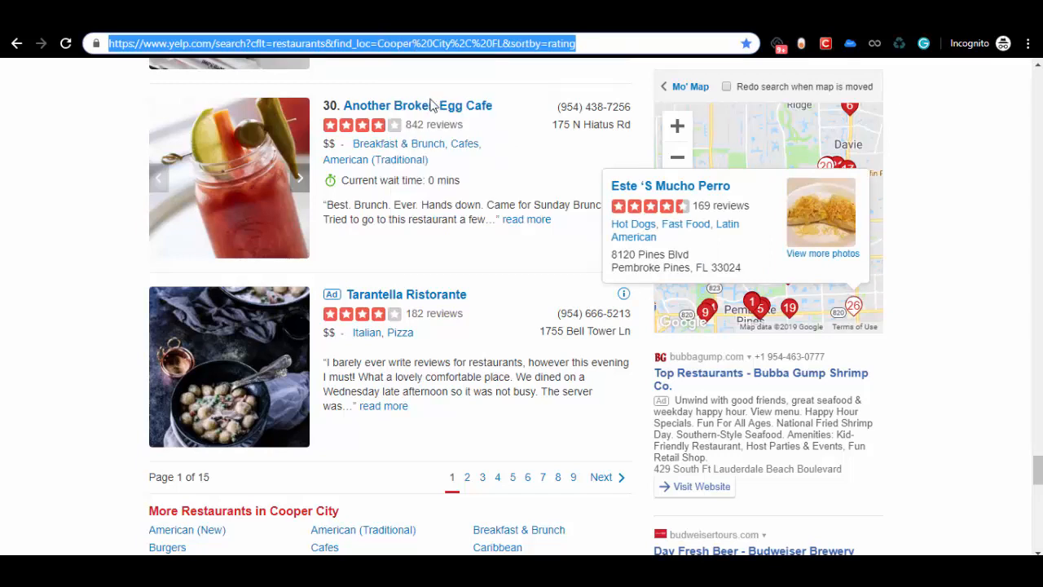
- Switch to the ParseHub app and create a new project
mouse_move(535, 569)
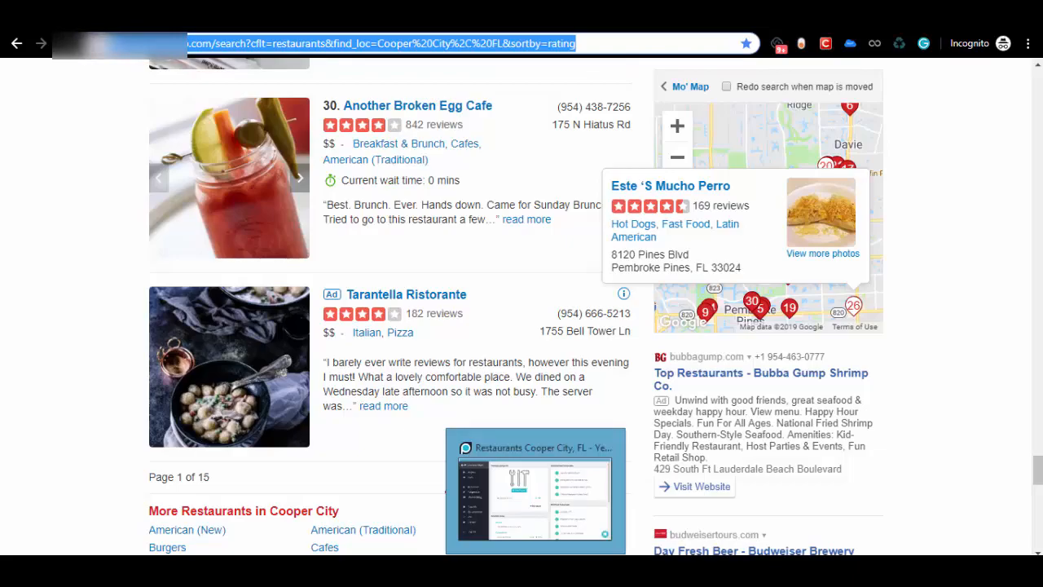
click(536, 569)
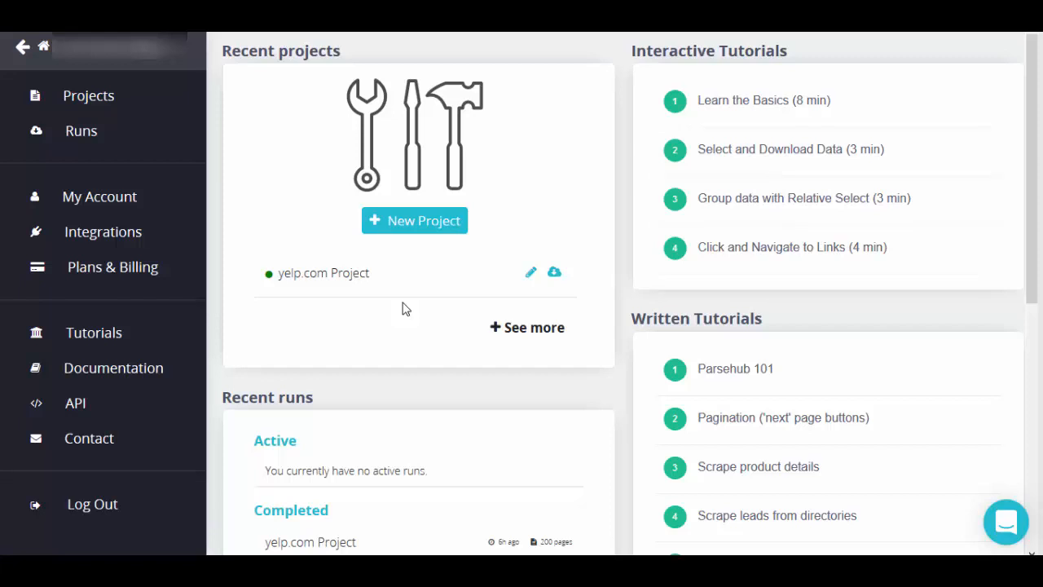
click(419, 222)
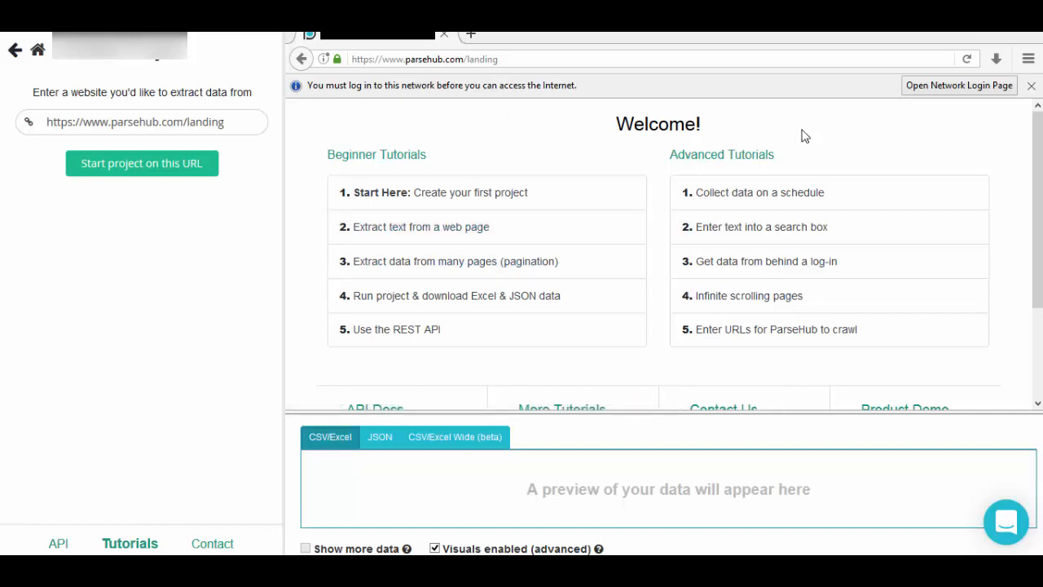
- Replace the website to extract from with the copied Yelp search URL and start the project on it
click(70, 121)
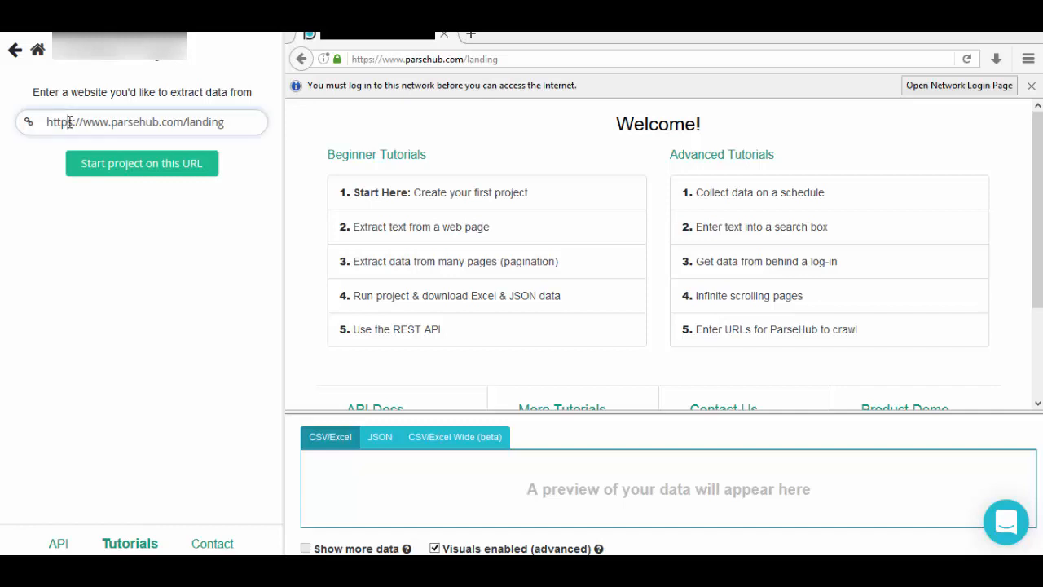
key(ctrl+a)
key(ctrl+v)
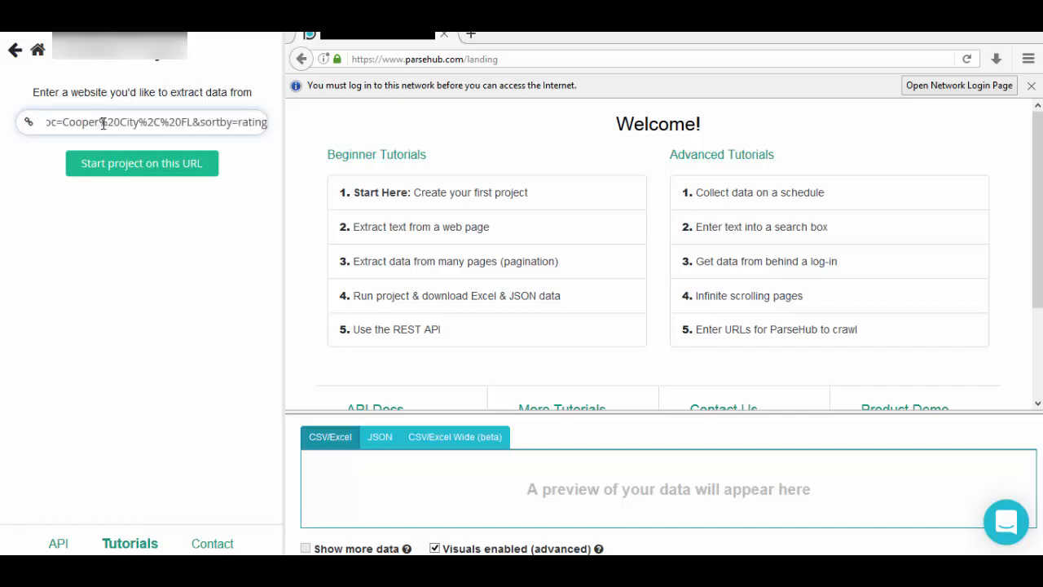
click(168, 178)
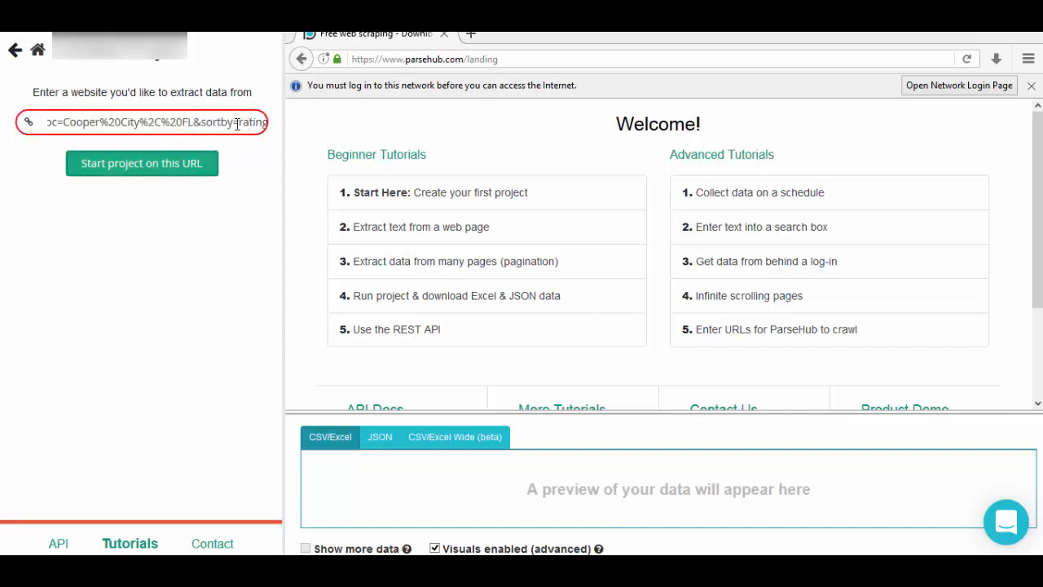
triple_click(175, 124)
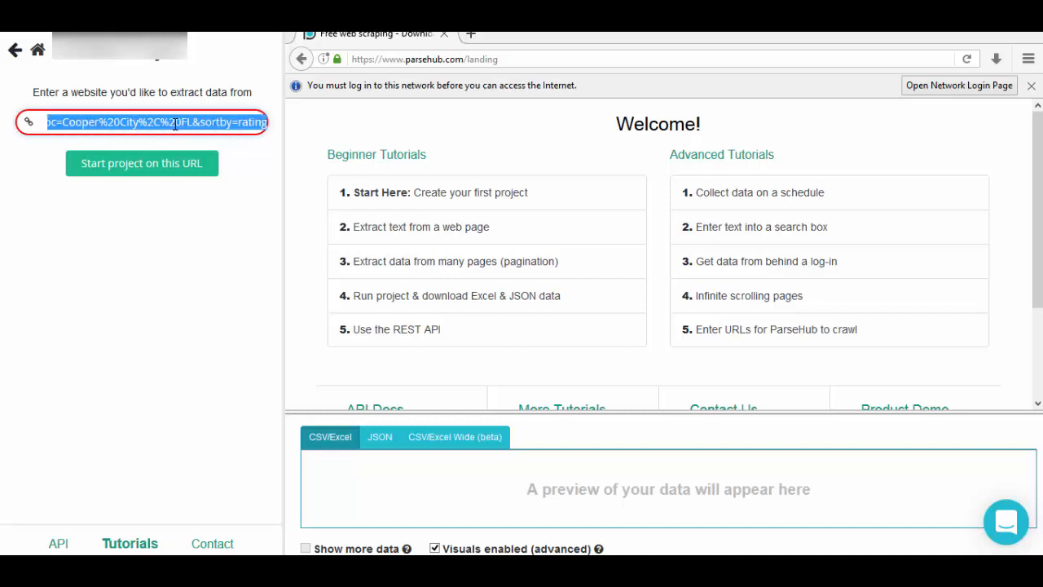
click(175, 124)
click(187, 166)
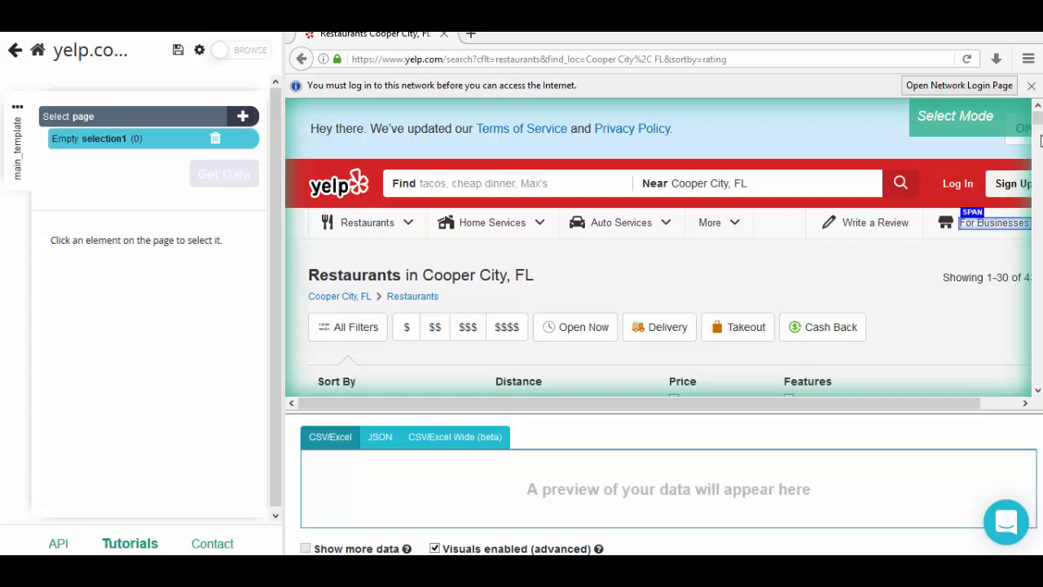
- Select the name of the first restaurant under All Results, Bolay - Pembroke Pines, for extraction
drag(1039, 121, 1040, 135)
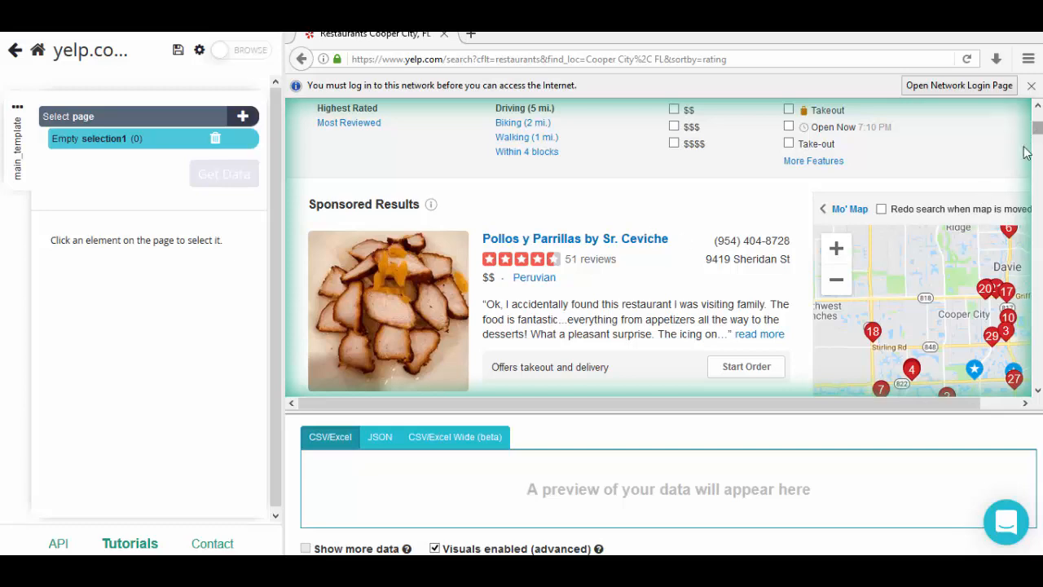
scroll(714, 248, down, 3)
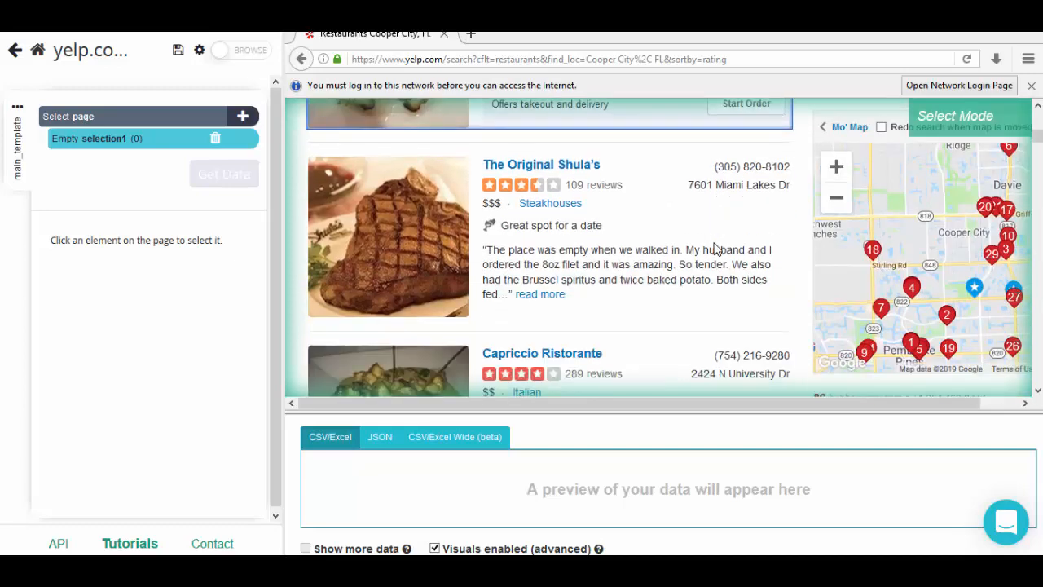
scroll(714, 246, down, 4)
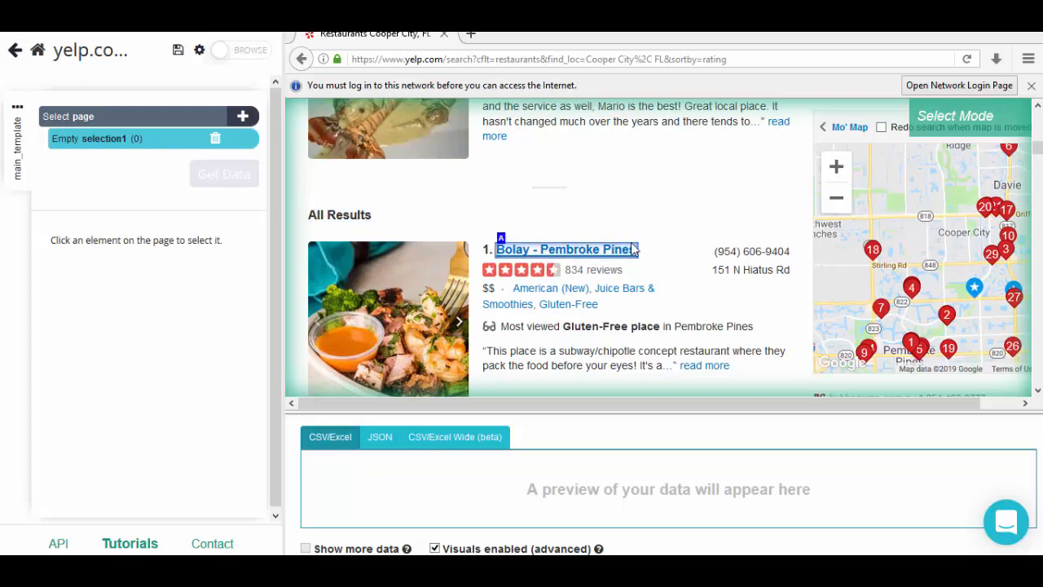
click(552, 258)
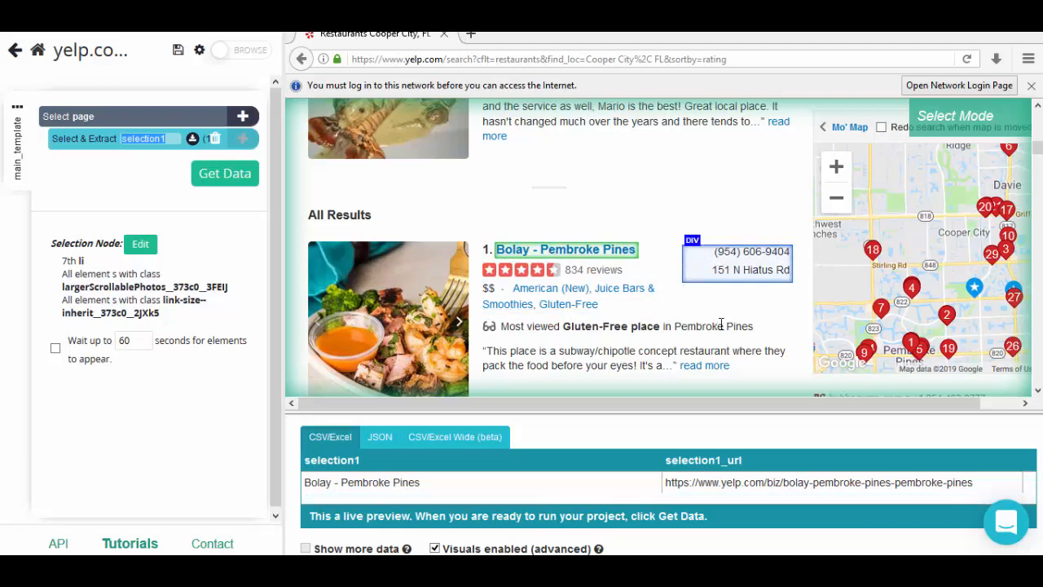
scroll(723, 326, down, 2)
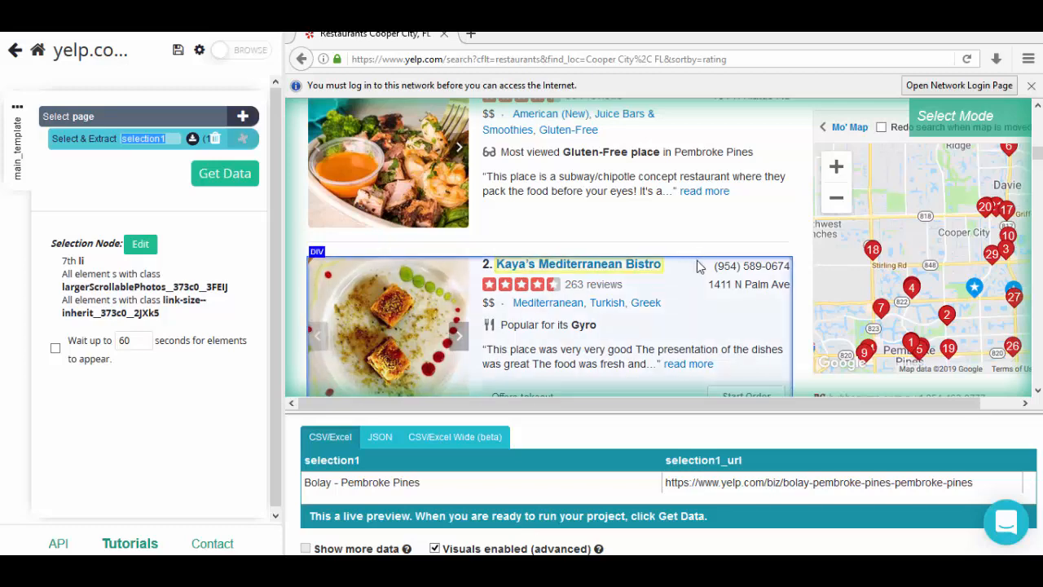
- Review the suggested restaurant names throughout the results page and extend the selection to all of them
scroll(694, 260, down, 3)
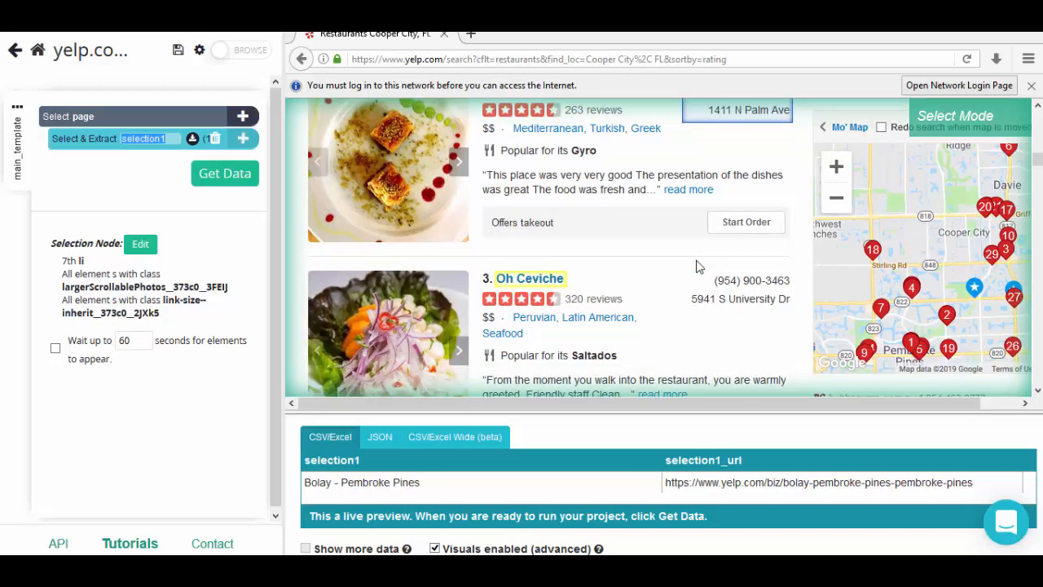
scroll(697, 267, down, 12)
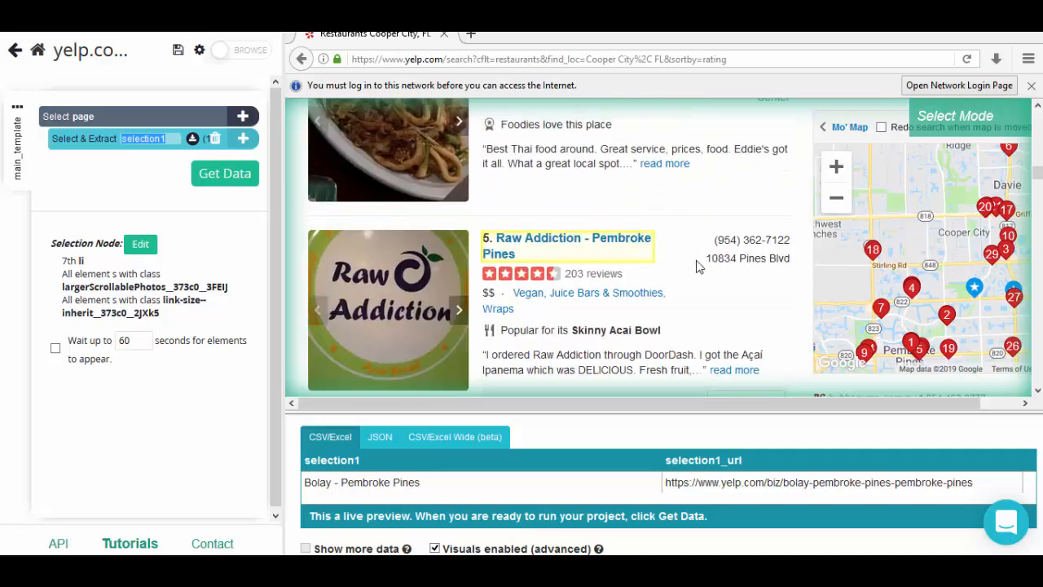
scroll(697, 267, down, 5)
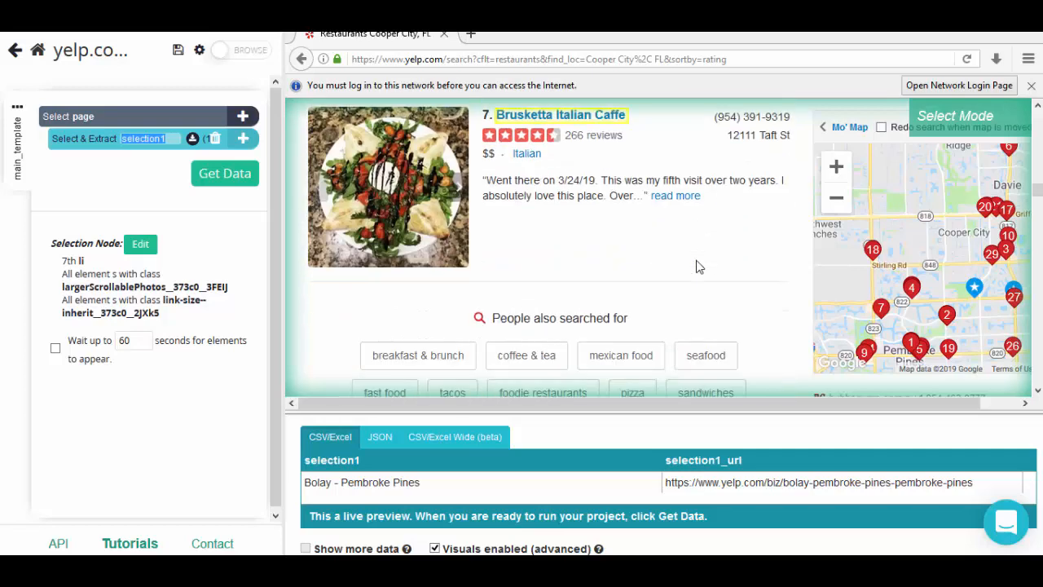
scroll(697, 267, down, 5)
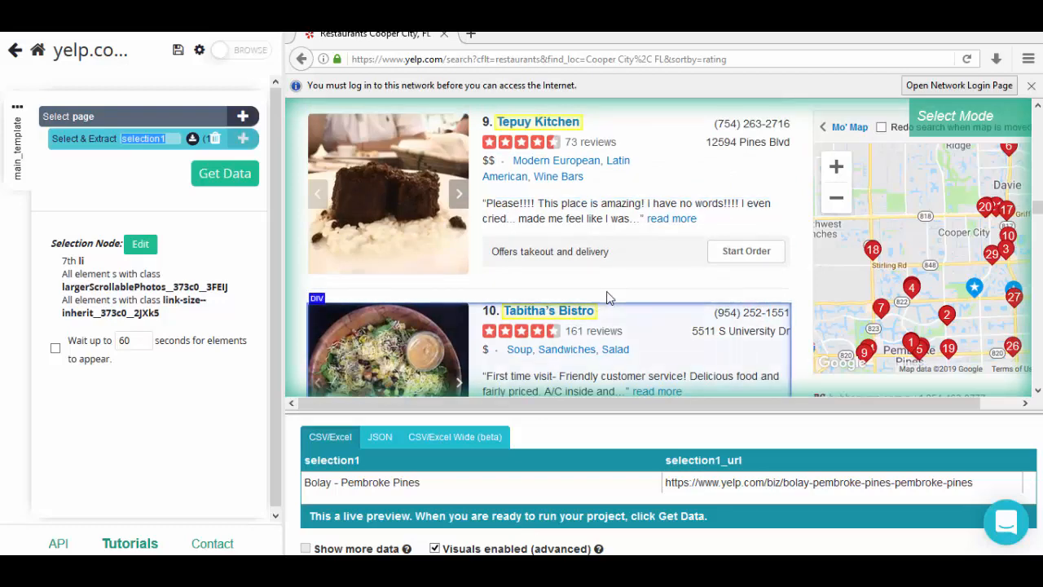
scroll(609, 297, up, 4)
scroll(608, 297, up, 5)
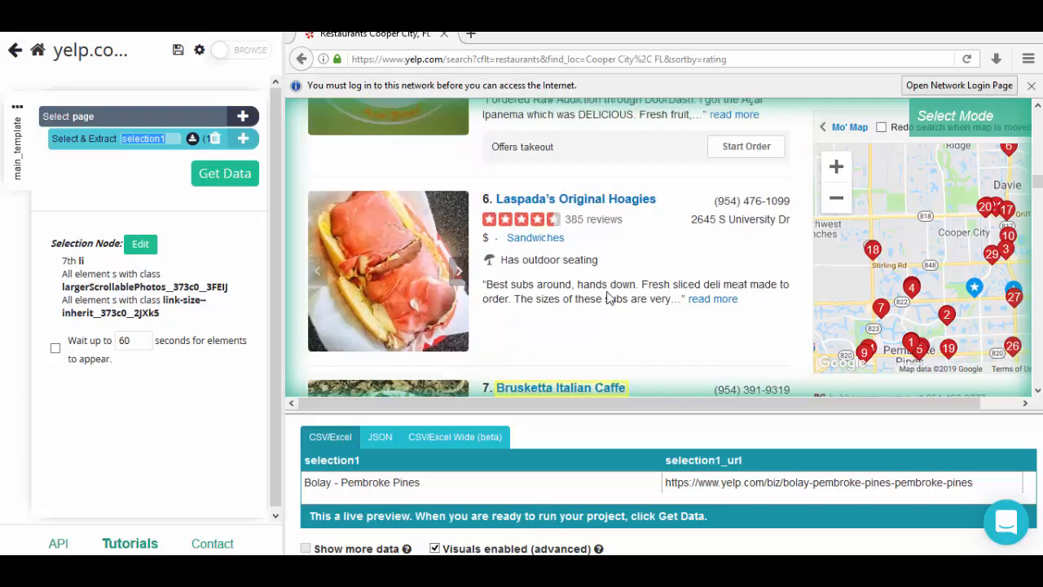
scroll(606, 295, up, 5)
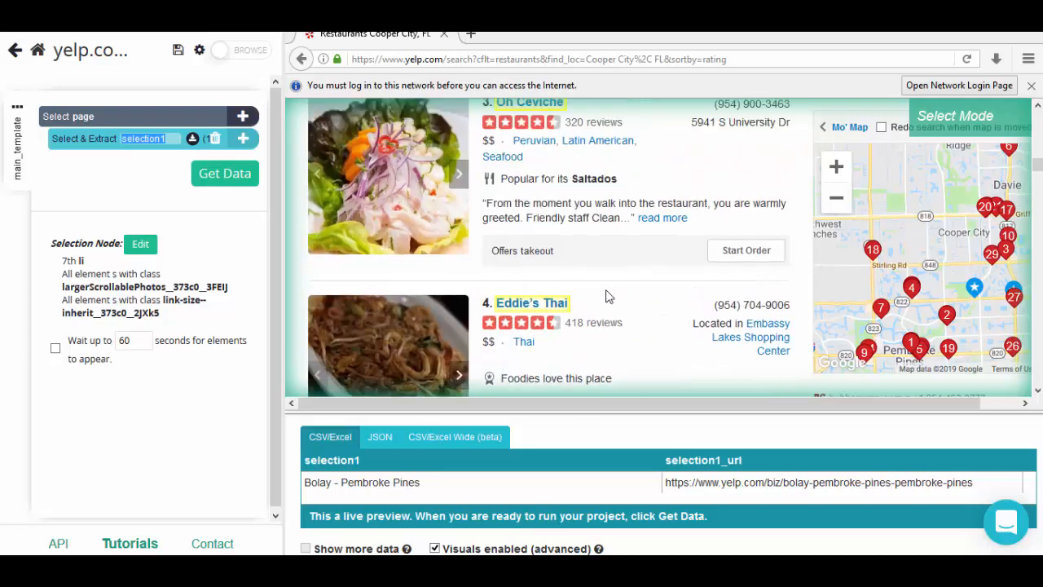
scroll(603, 297, up, 5)
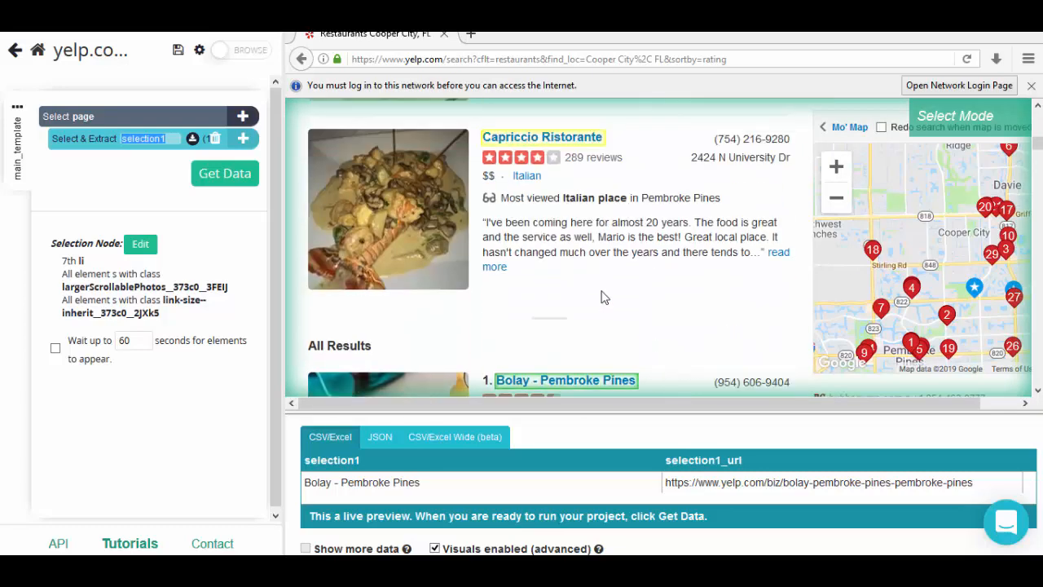
scroll(603, 295, down, 2)
scroll(603, 293, up, 2)
scroll(601, 295, down, 4)
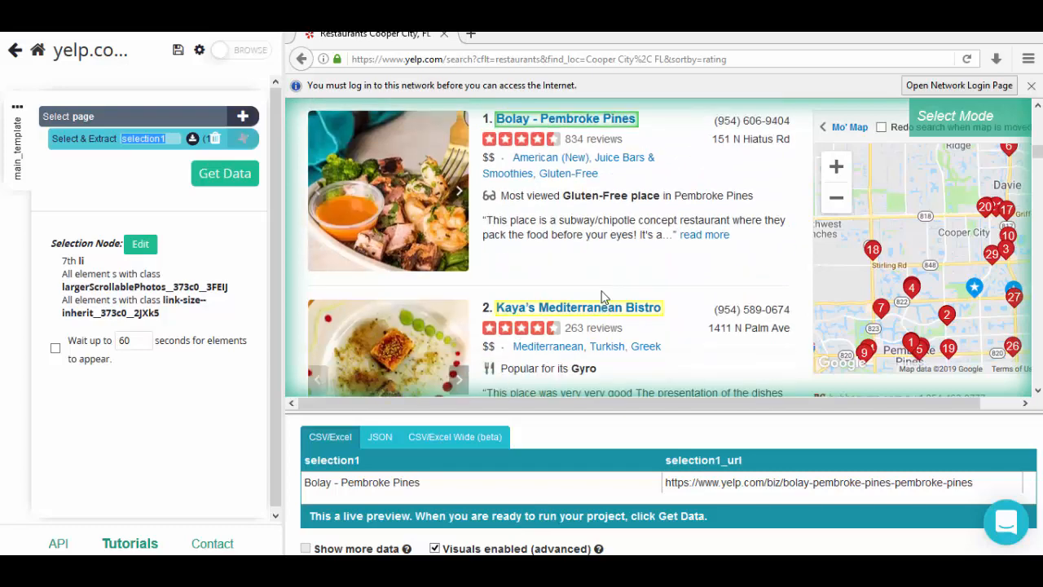
click(582, 227)
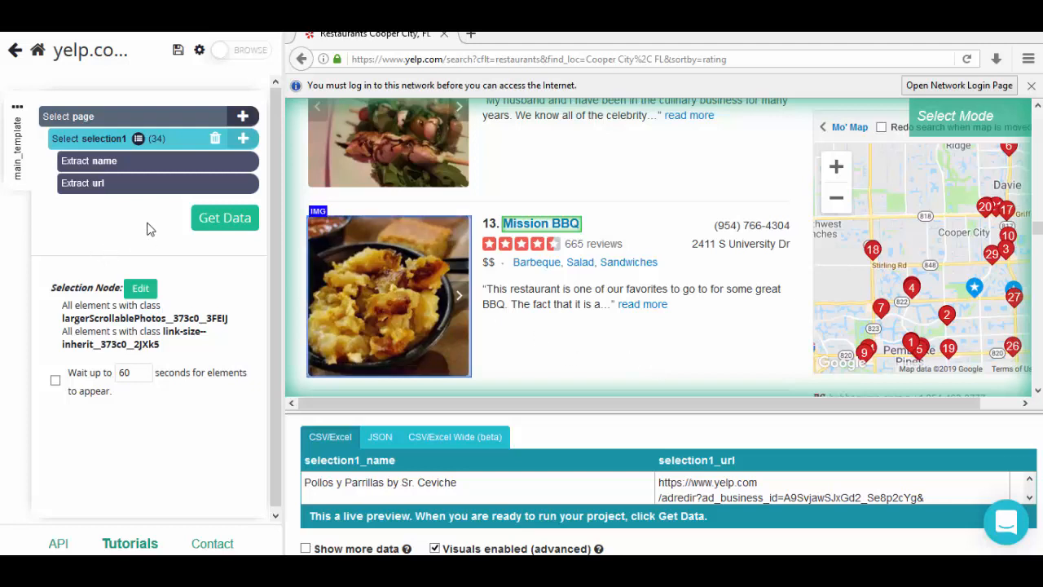
- Rename the selection of restaurant names to Restaurant
double_click(109, 140)
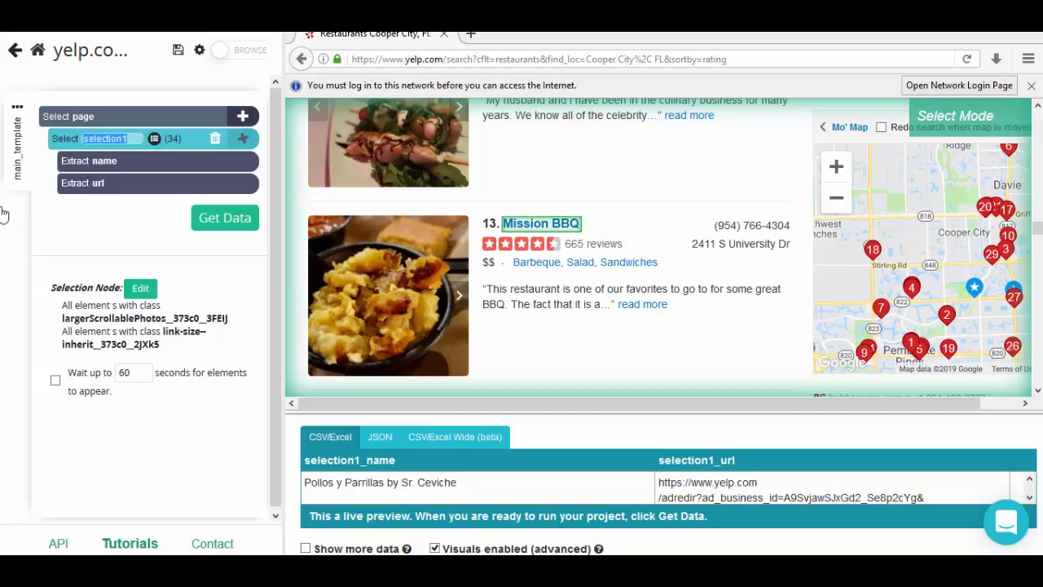
text(Restaurant)
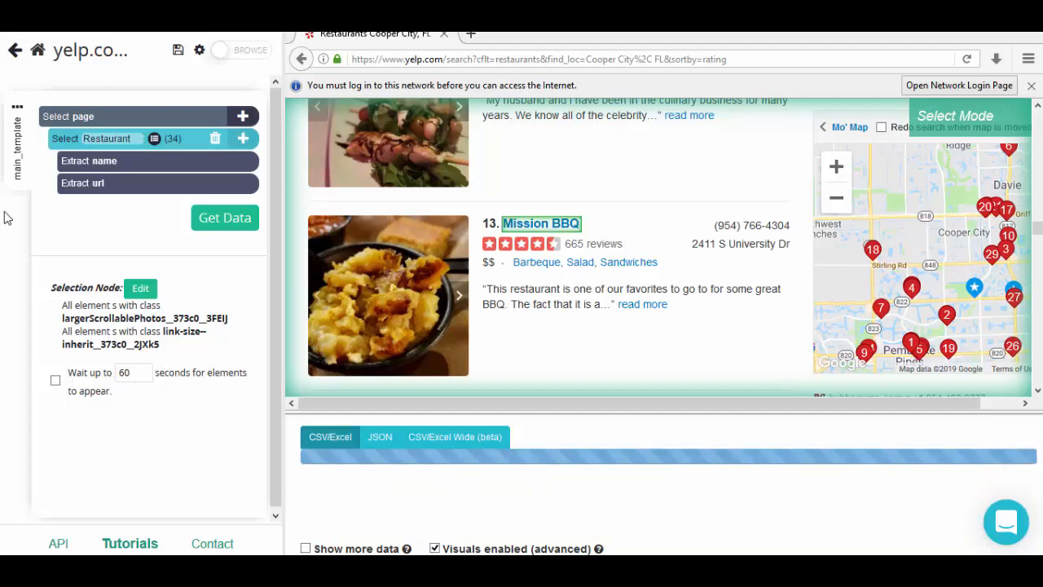
key(Return)
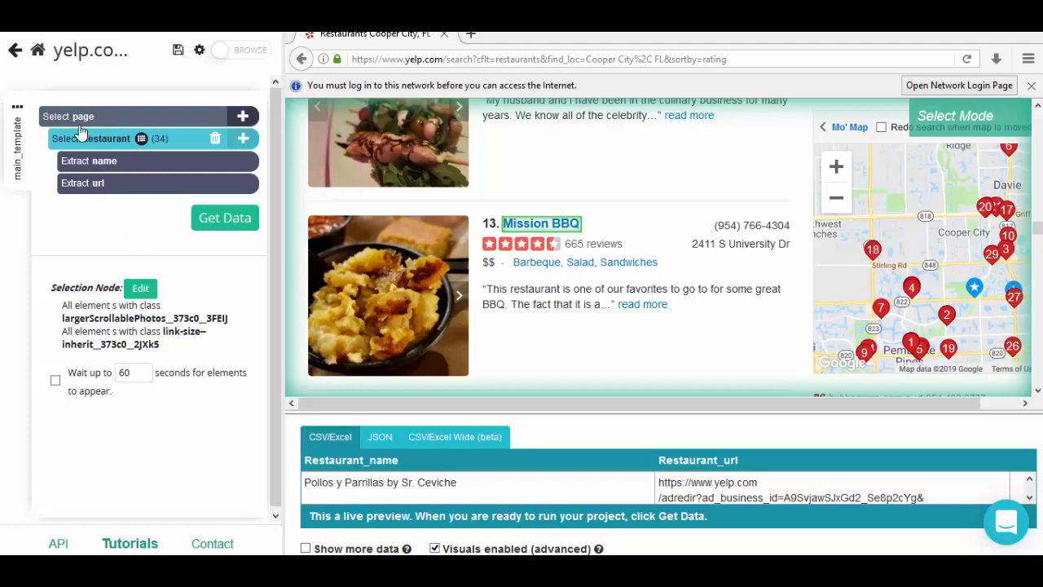
- Add a new Select command to the page and select the Next link in the pagination below the results
click(210, 121)
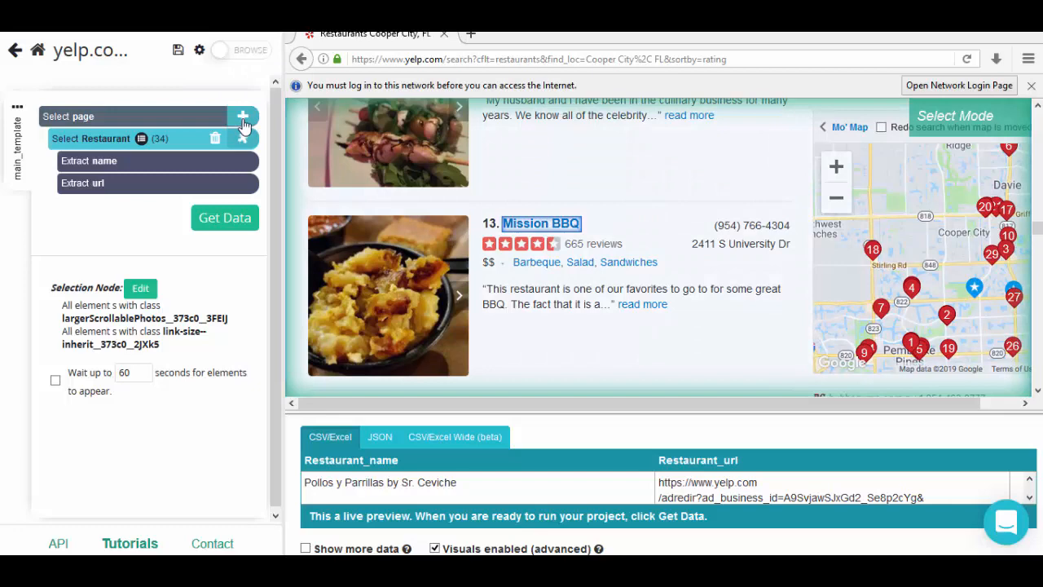
click(243, 120)
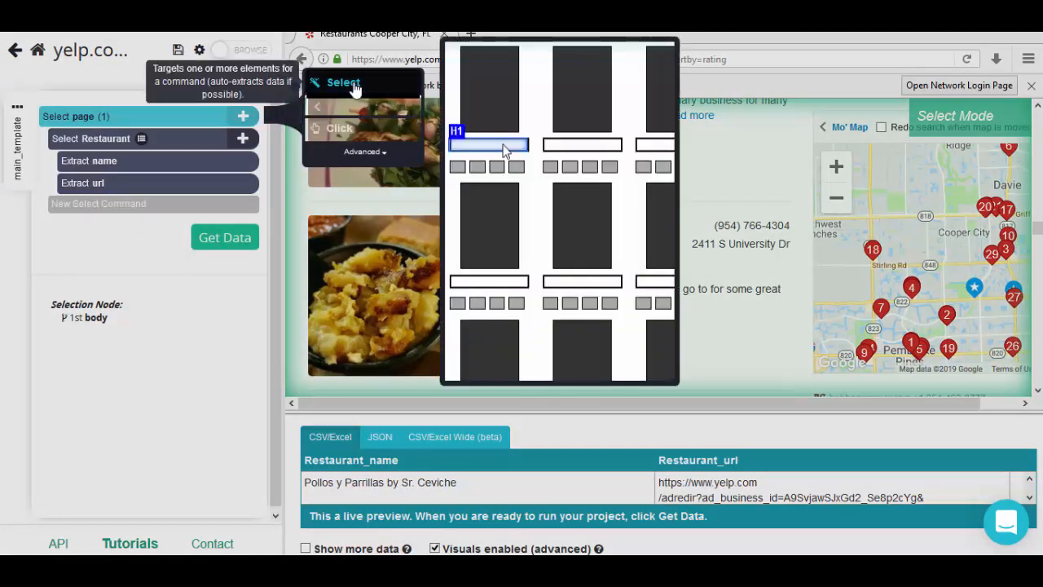
click(355, 84)
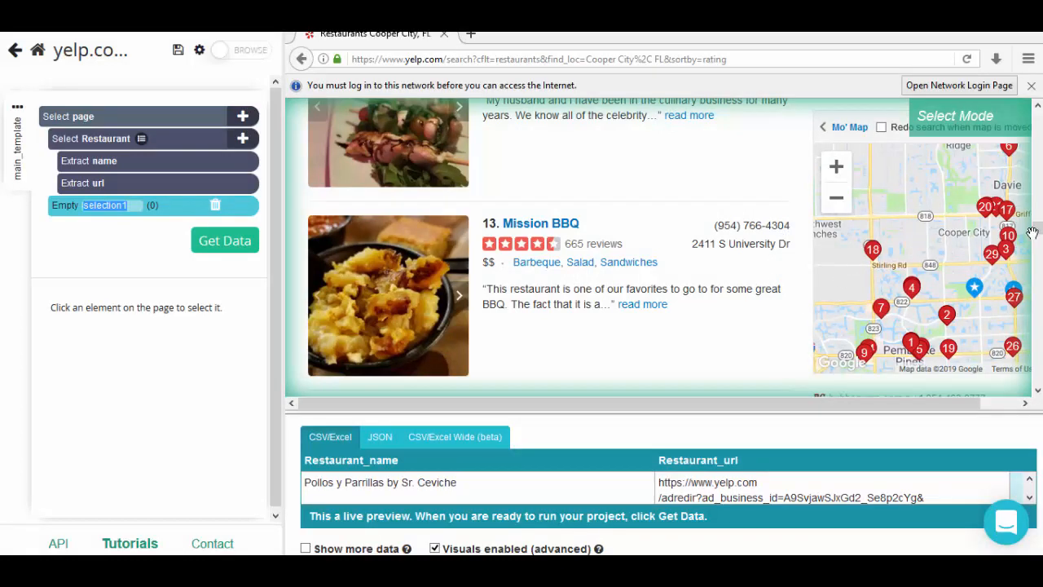
drag(1037, 232, 1039, 356)
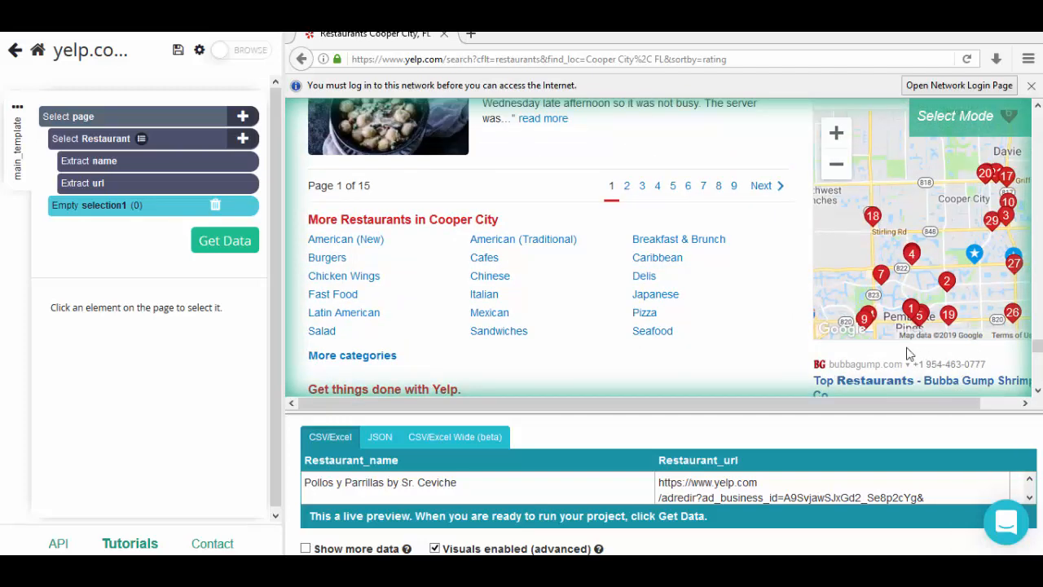
click(763, 187)
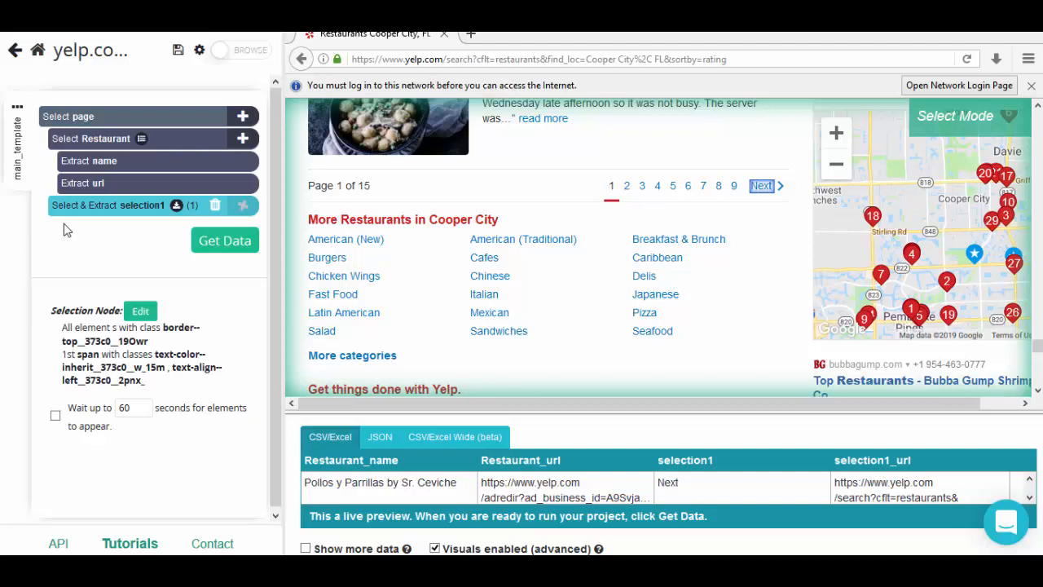
- Rename the selection holding the Next link to nextButton
click(153, 205)
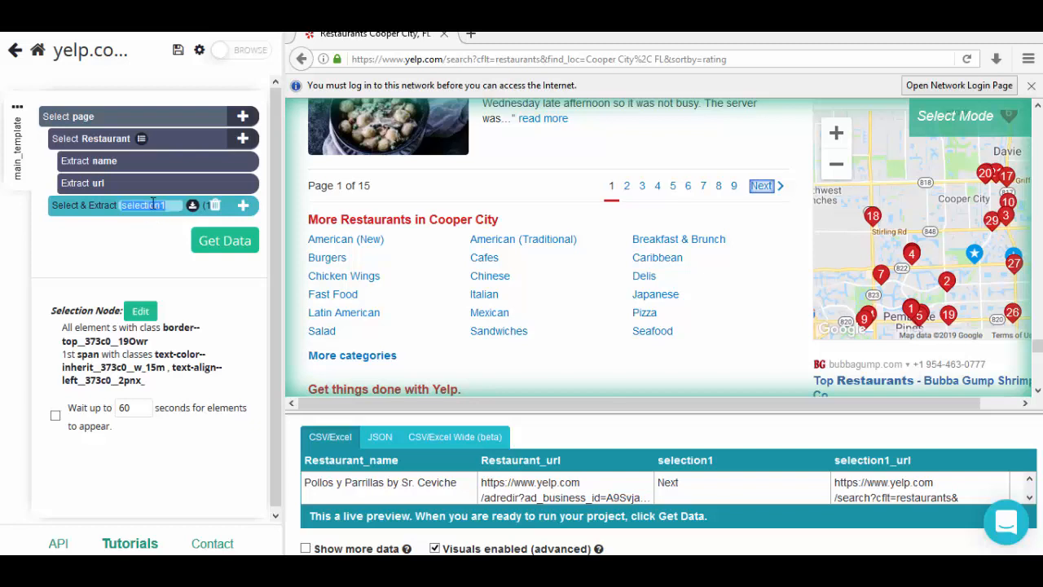
text(next)
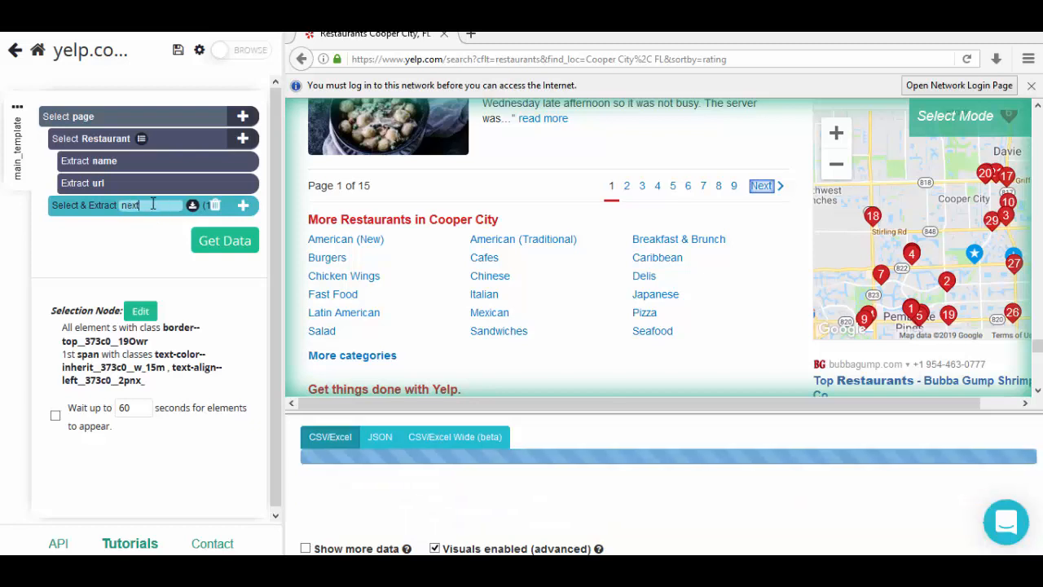
text(Button)
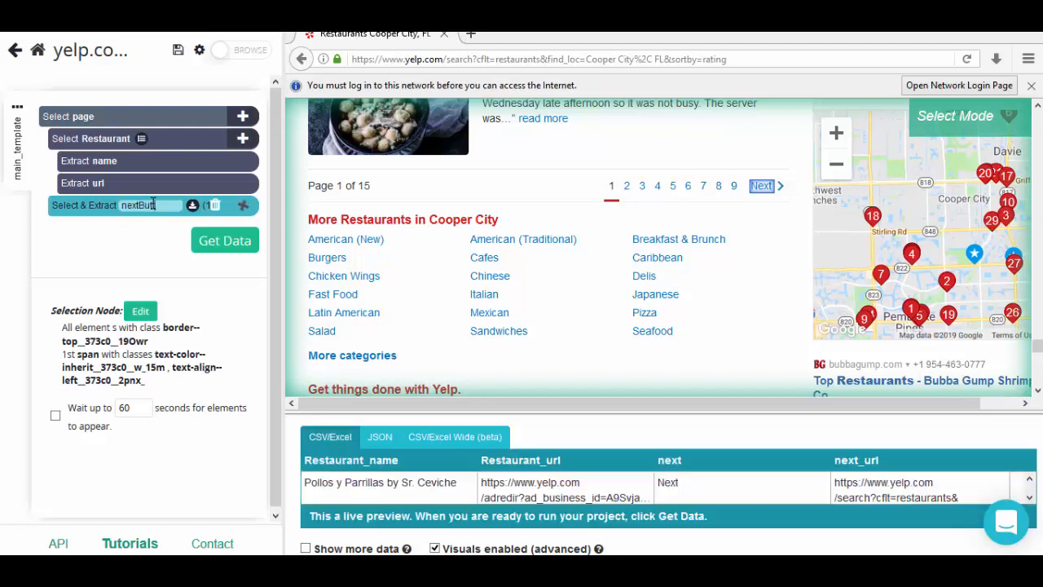
key(Return)
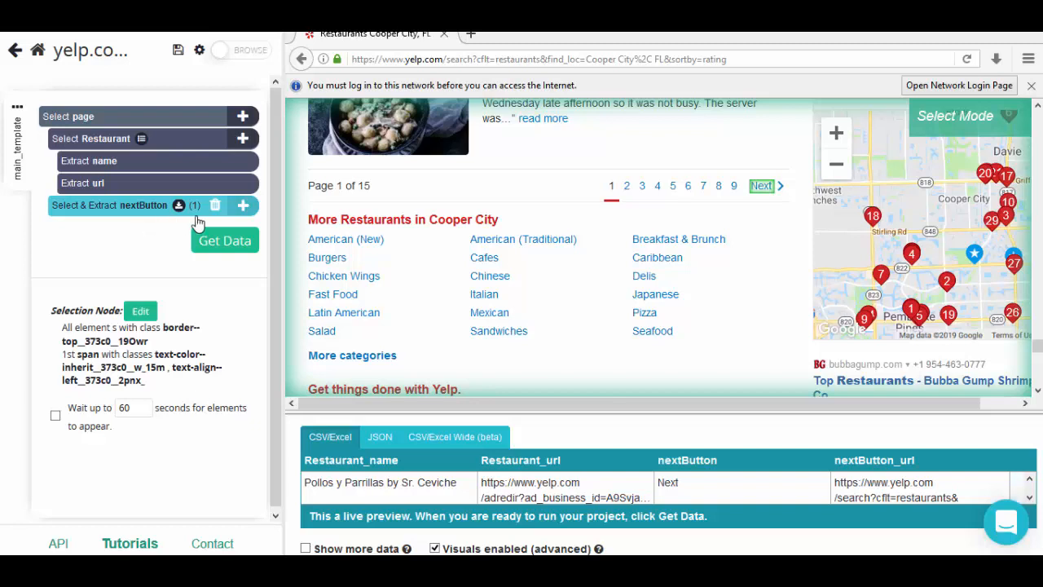
- Add a Click command to nextButton, mark it as a next page button and repeat the current template with 0 (unlimited) repeats
click(244, 206)
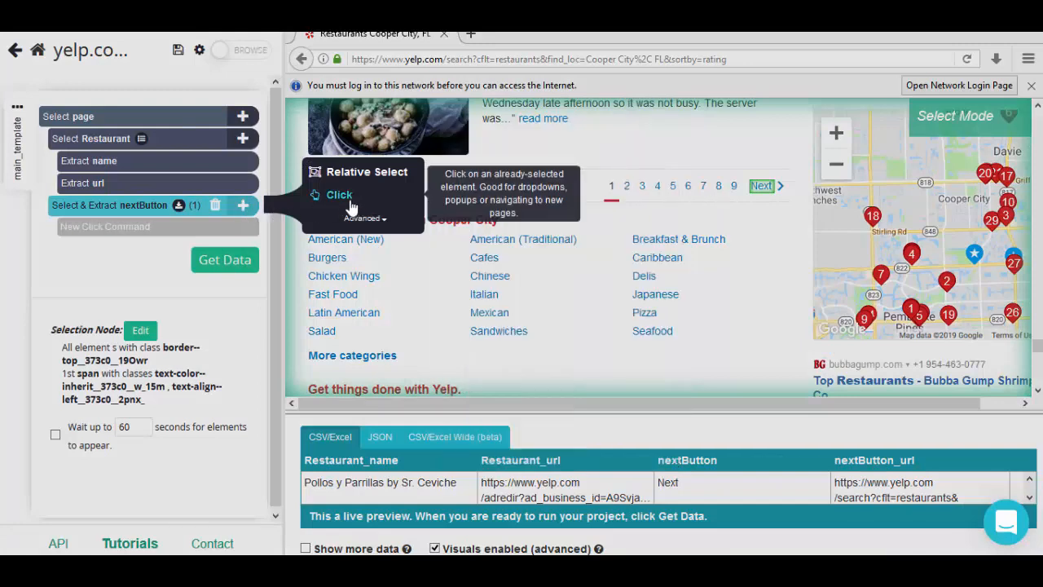
click(339, 196)
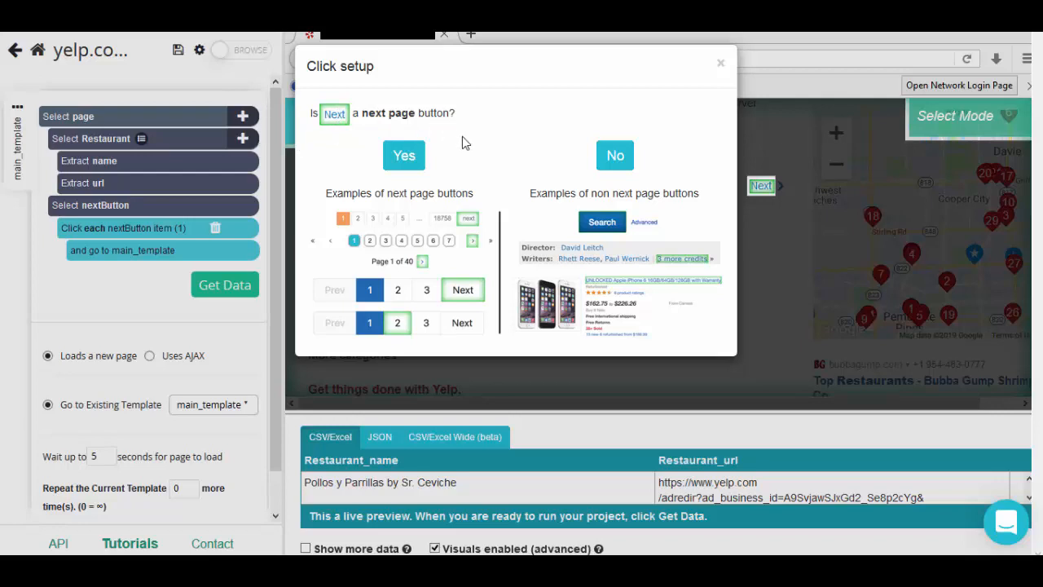
click(416, 166)
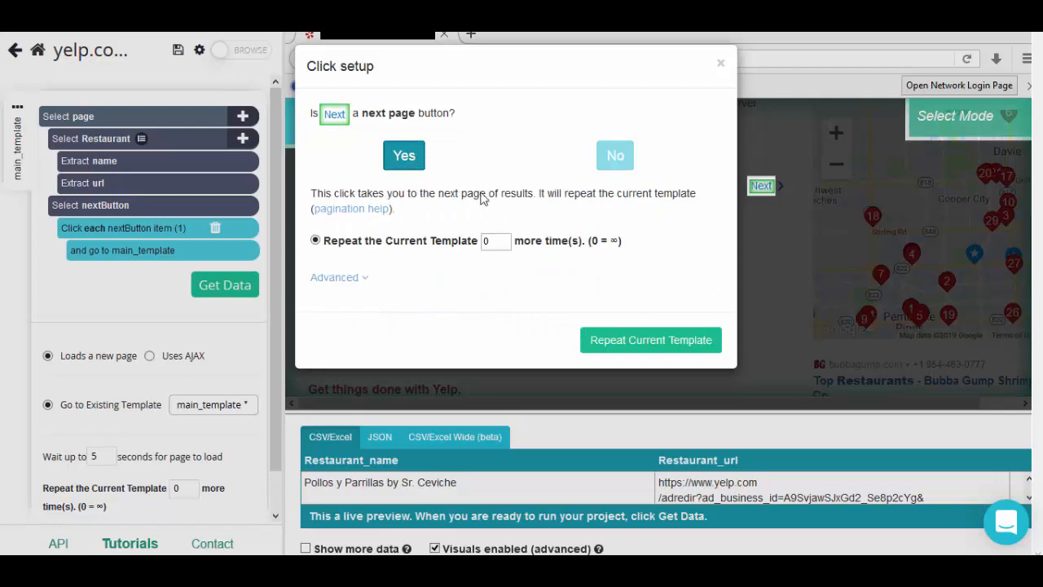
click(661, 350)
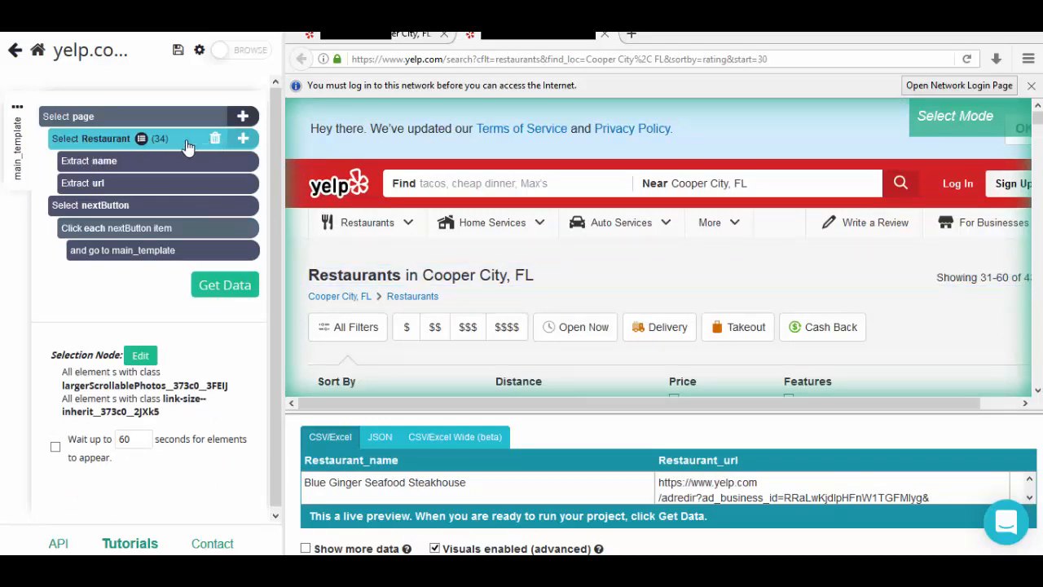
- Add a Click command to the Restaurant selection, mark it as not a next page button and create a new template named details
click(244, 140)
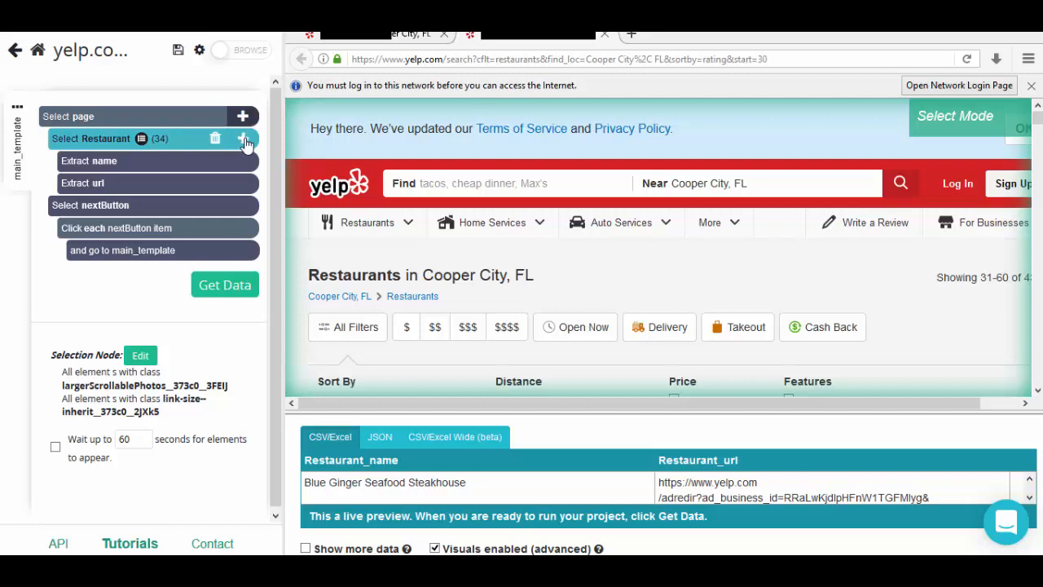
click(243, 140)
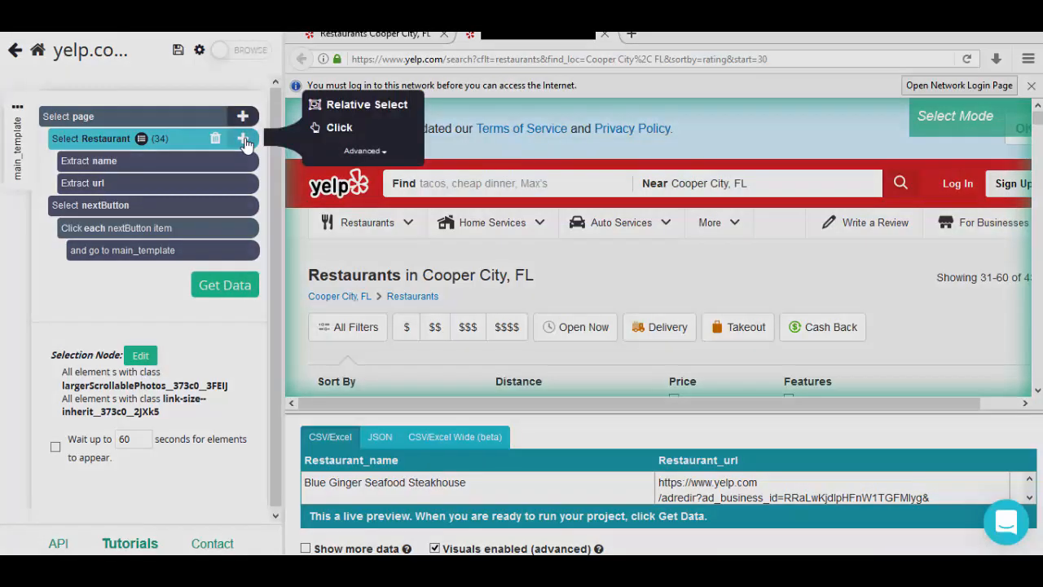
click(336, 128)
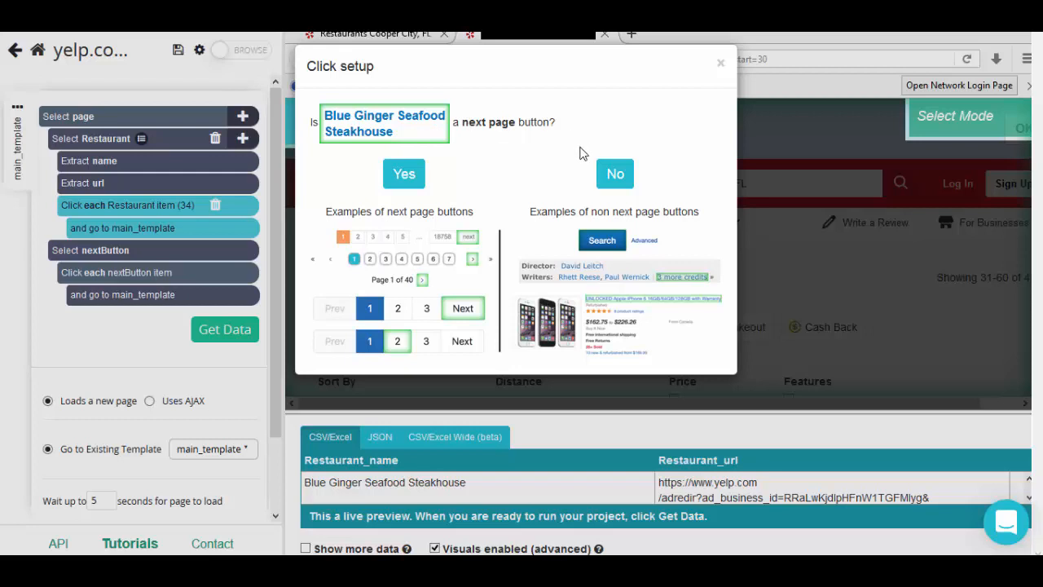
click(614, 176)
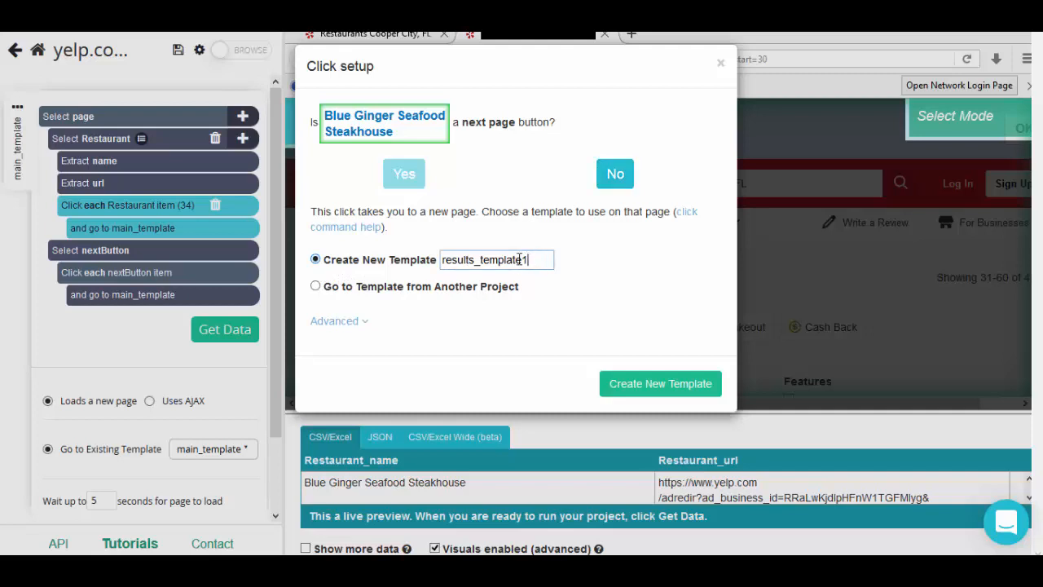
drag(527, 260, 447, 262)
text(d)
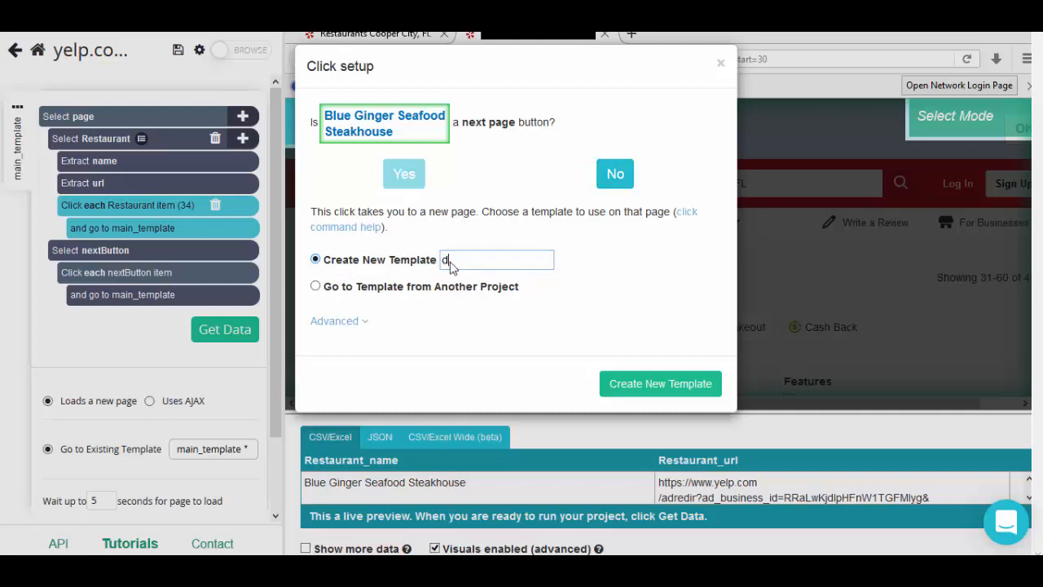
text(etails)
click(661, 384)
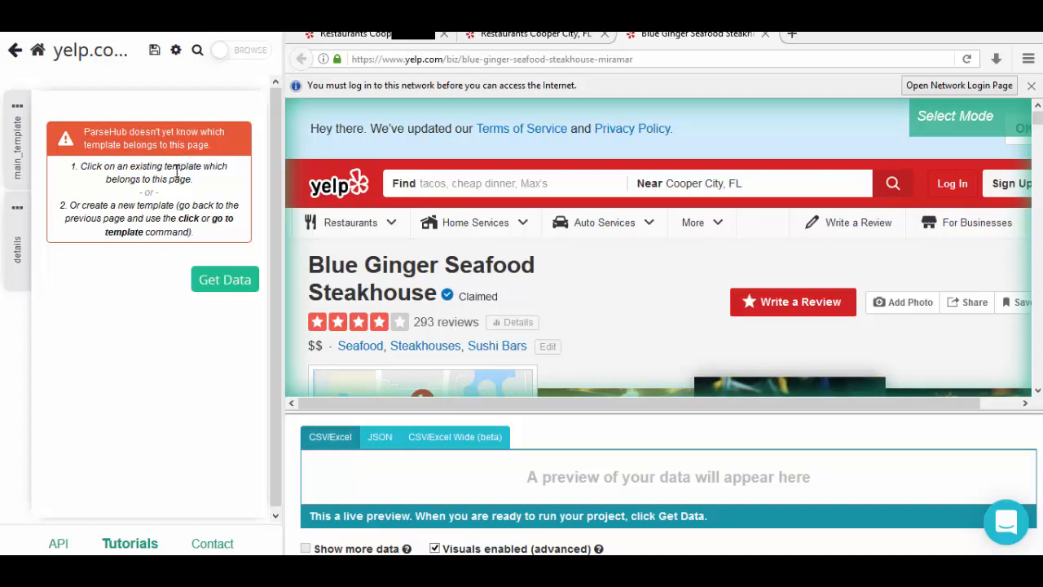
- Switch to the details template and select the restaurant's street address below the map on the detail page
click(17, 257)
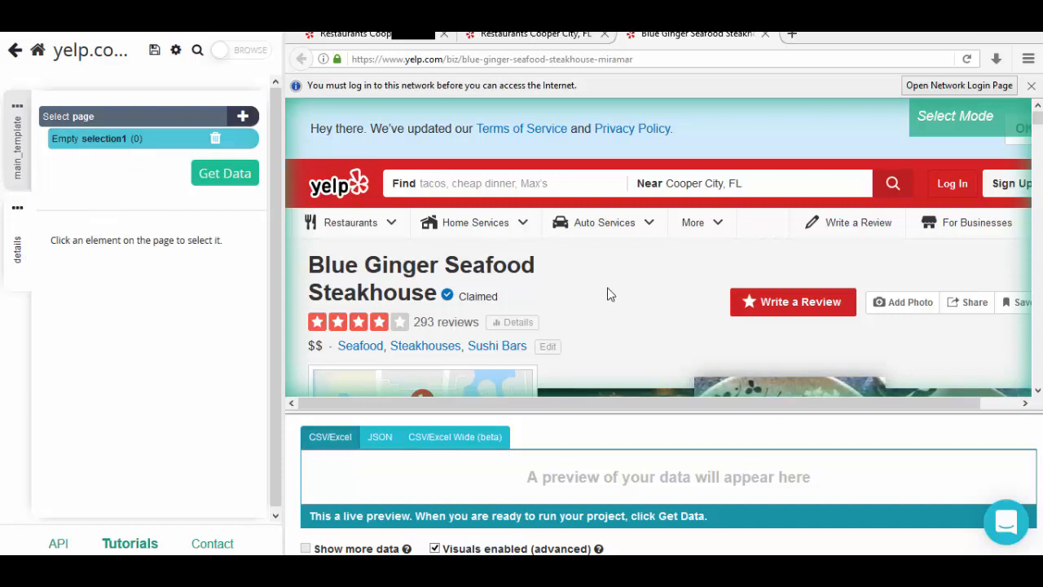
scroll(610, 295, down, 1)
scroll(611, 294, down, 2)
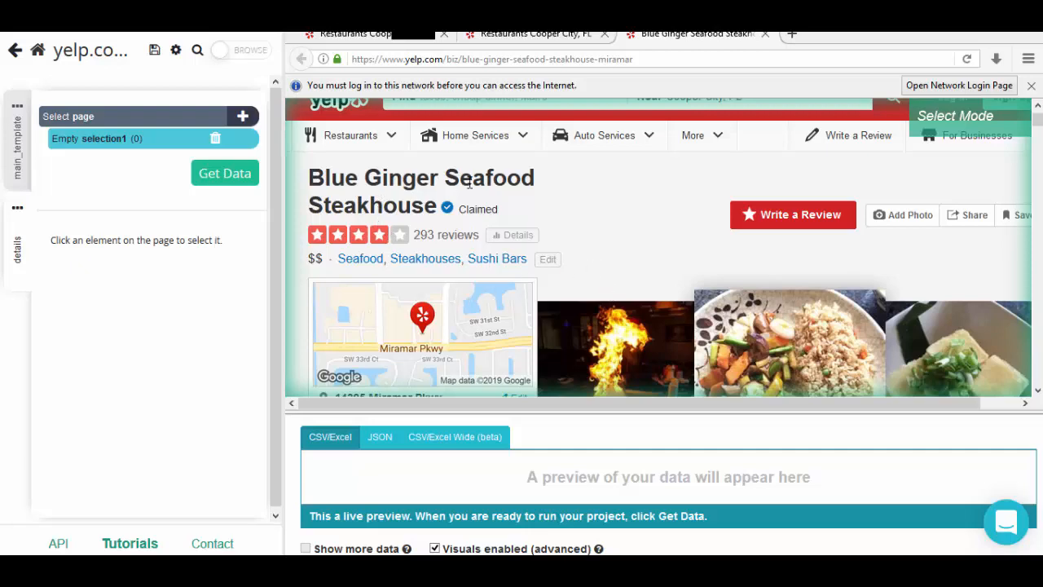
scroll(703, 261, down, 8)
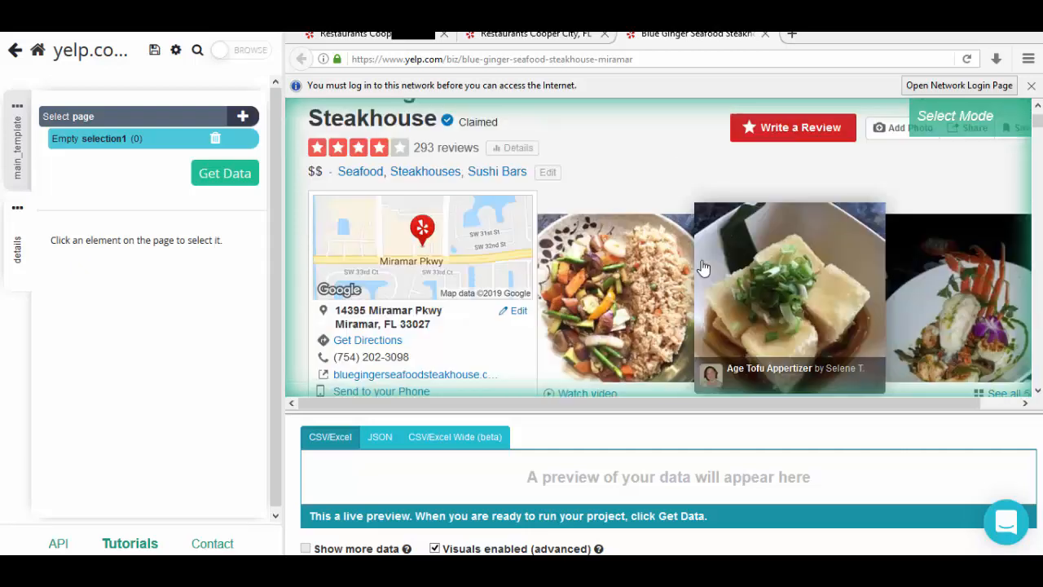
scroll(689, 295, down, 6)
scroll(689, 294, up, 10)
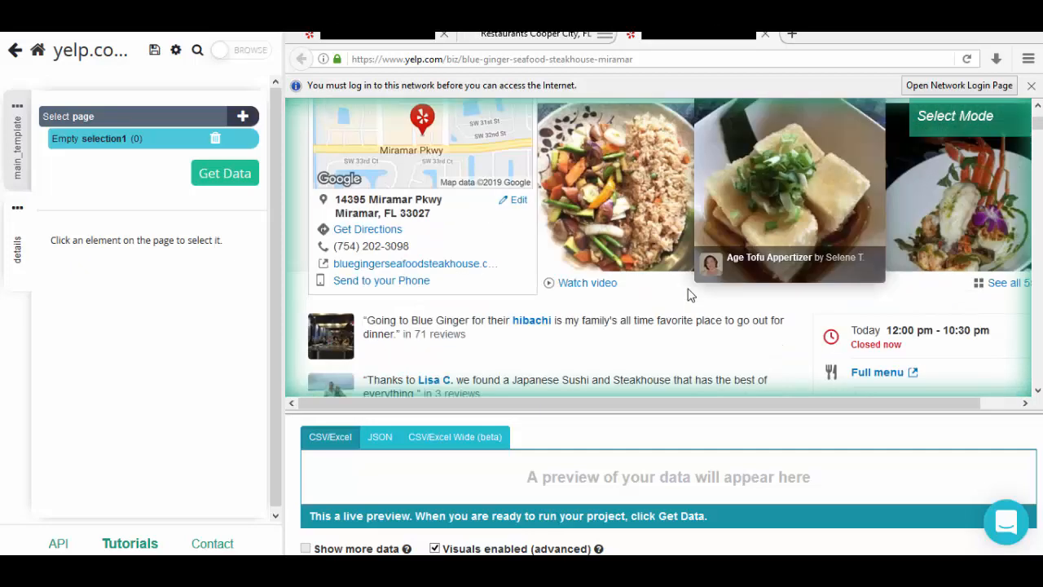
scroll(587, 226, up, 5)
scroll(587, 226, down, 5)
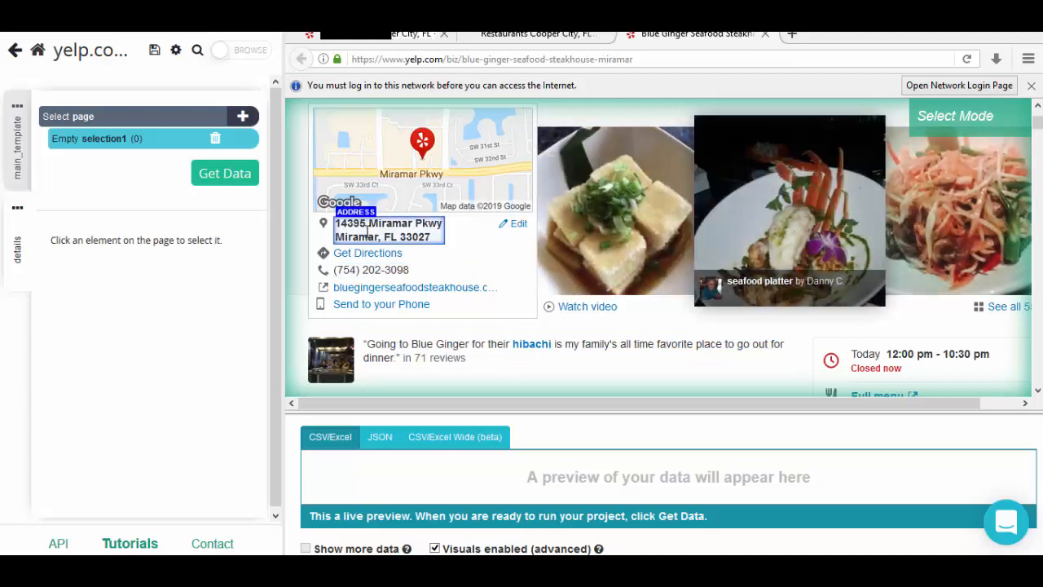
click(368, 234)
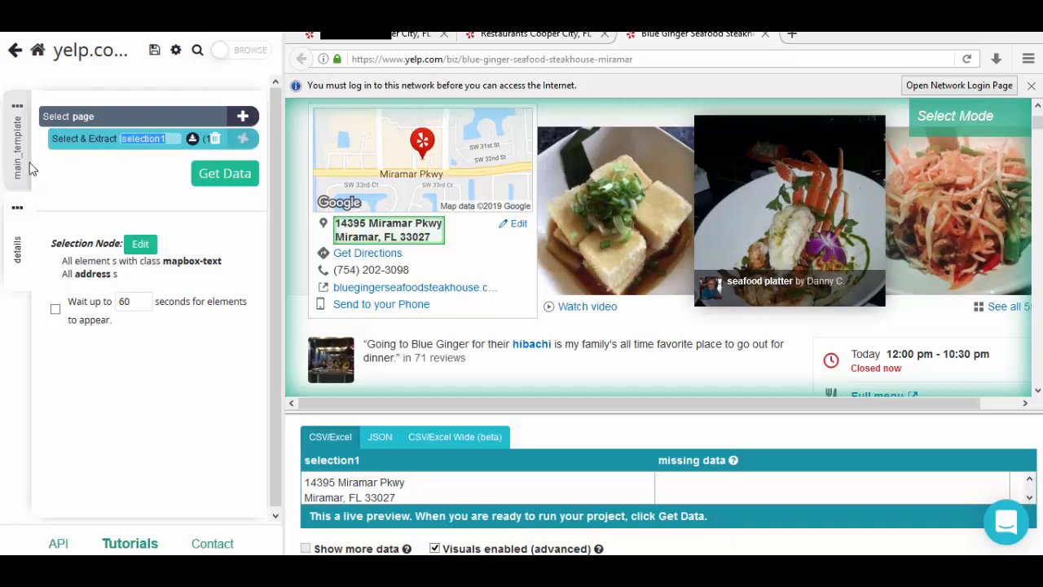
- Rename the selection holding the restaurant's address to Category
text(R)
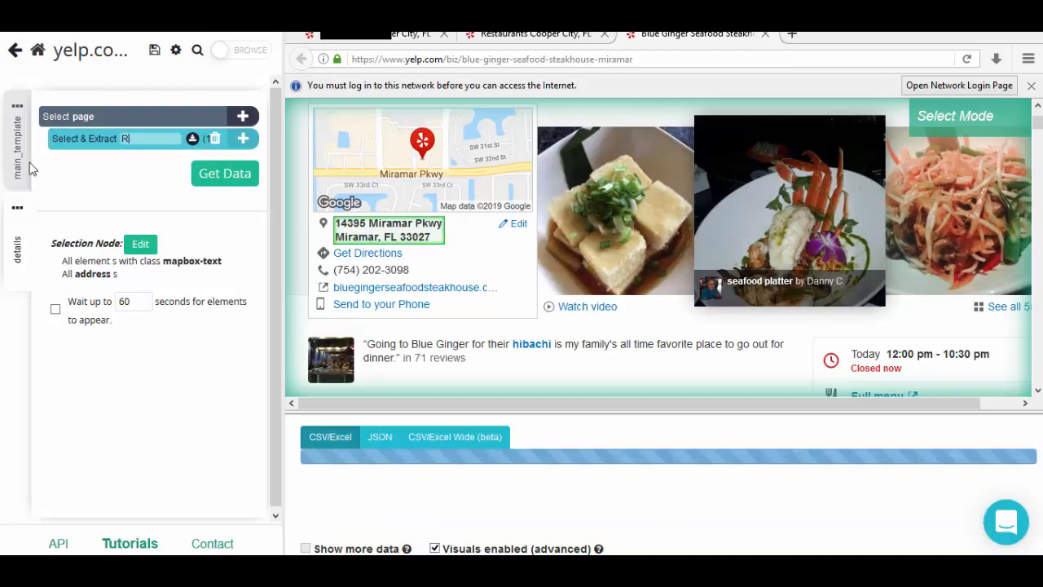
key(BackSpace)
text(C)
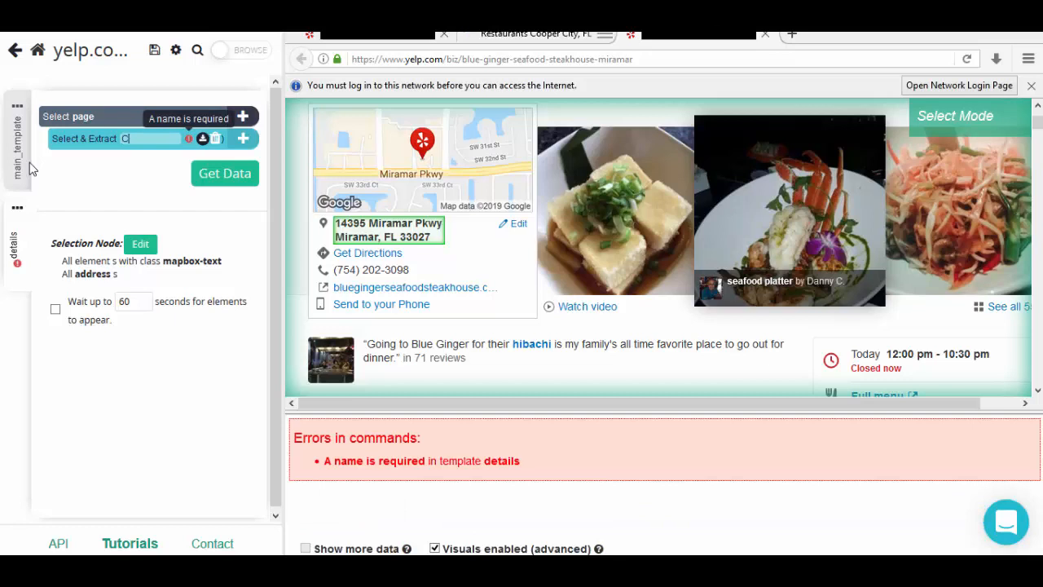
text(ategory)
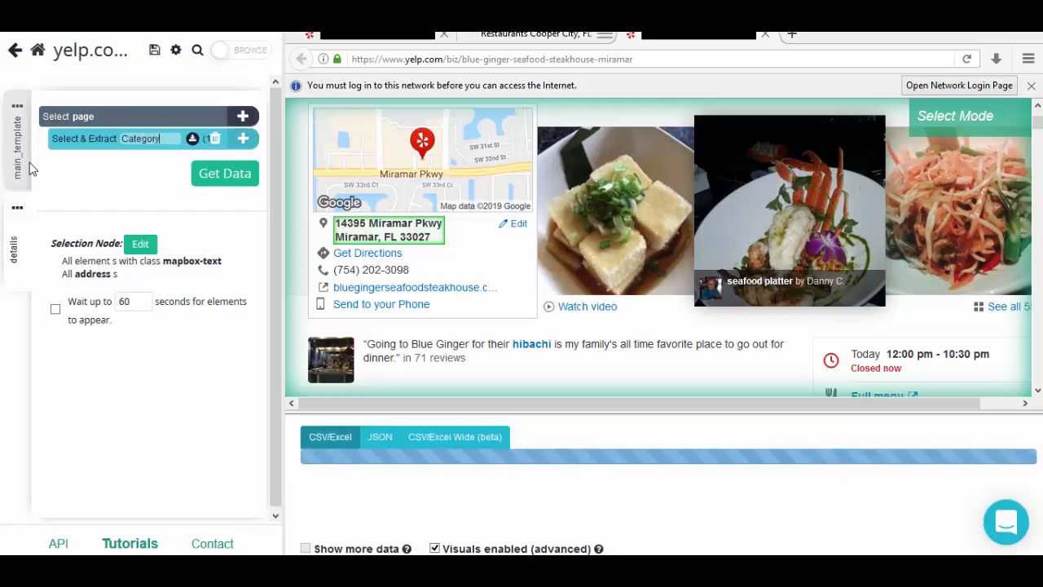
key(Return)
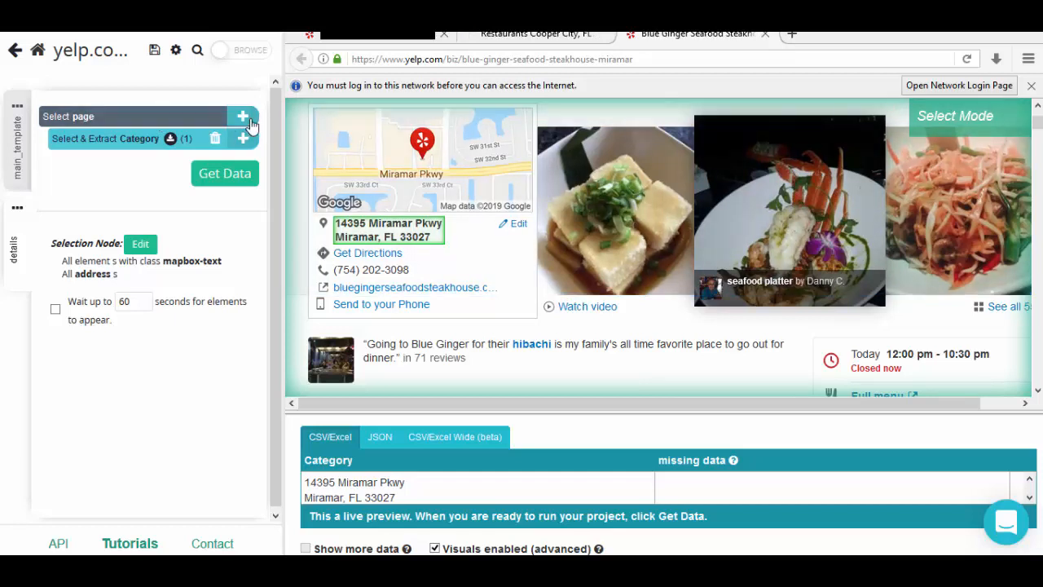
- Add a Select command to the page for the restaurant's phone number and name the selection Phone
click(251, 124)
click(251, 123)
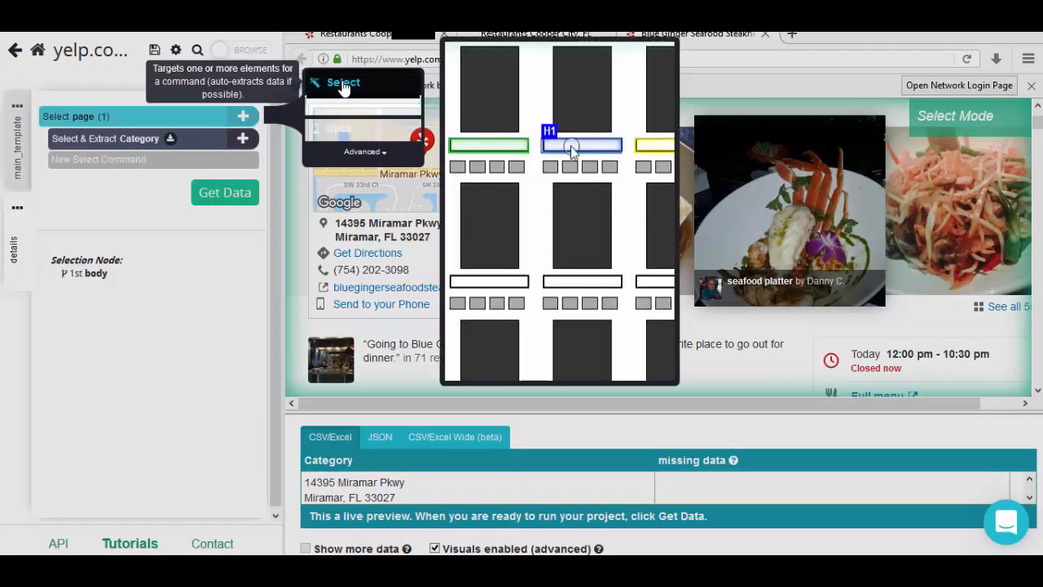
click(343, 84)
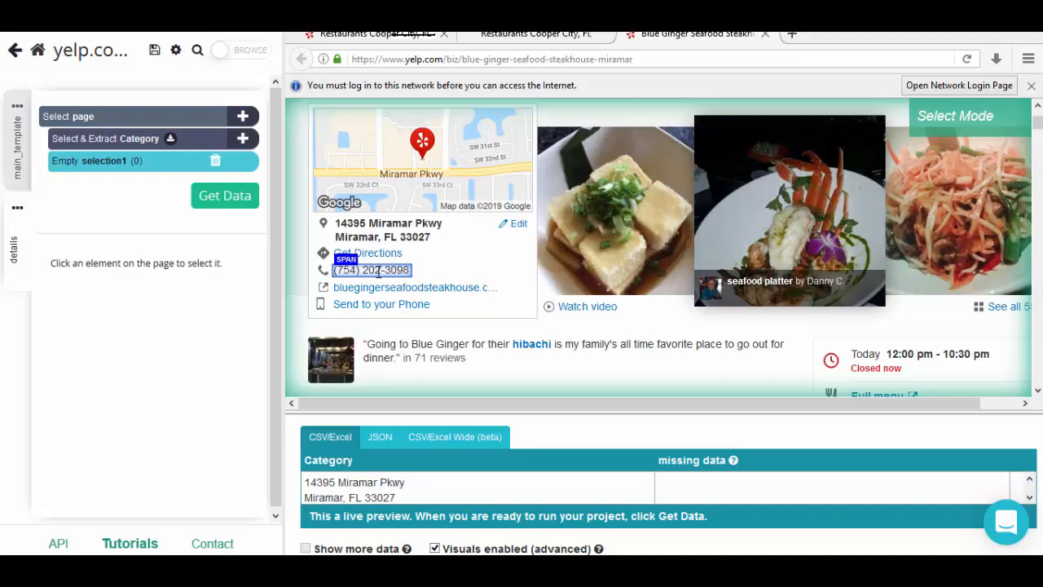
click(378, 273)
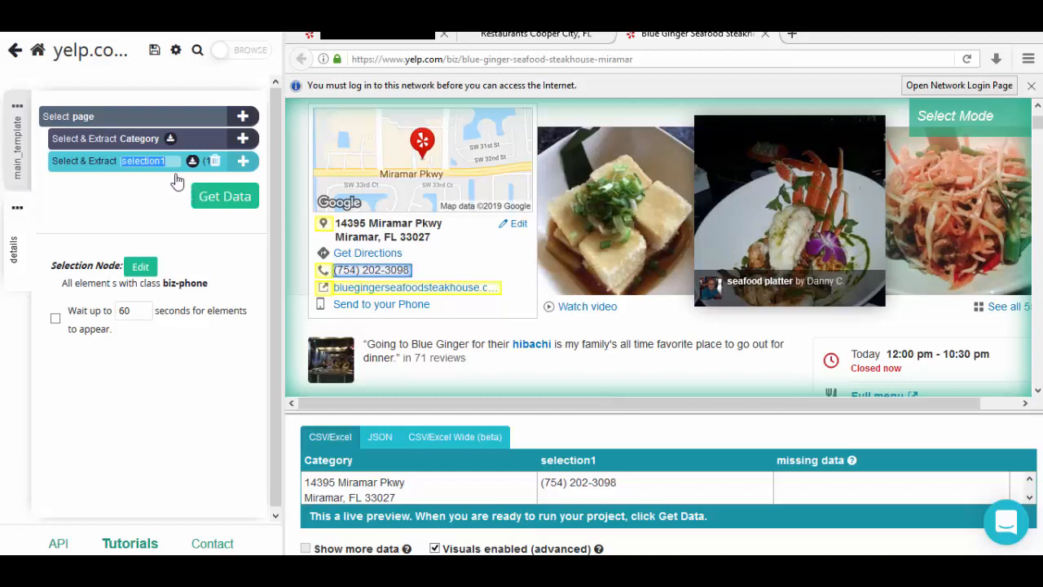
text(Phone)
key(Return)
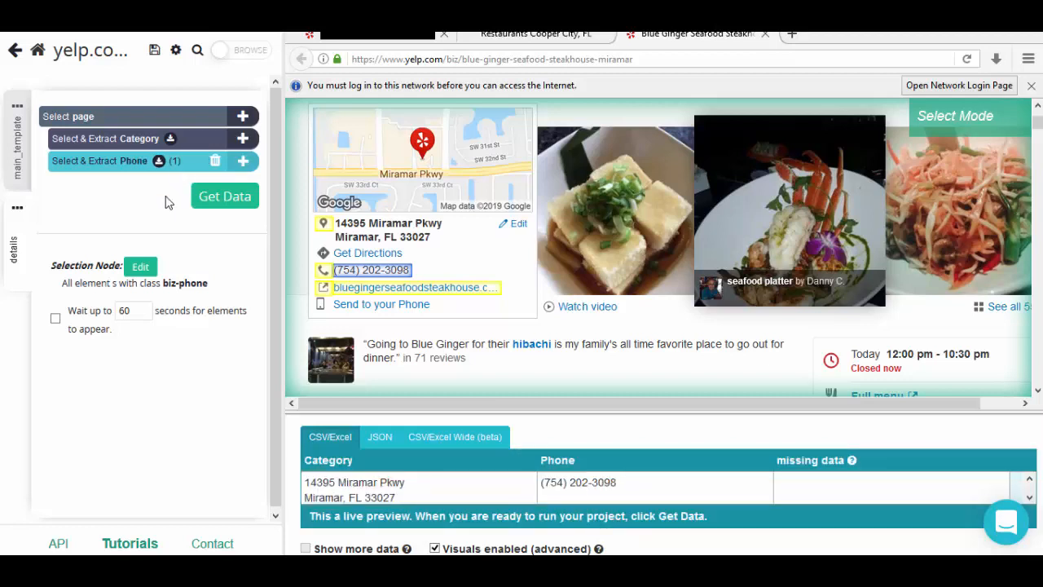
- Add a Select command to the page for the restaurant's website link and name the selection Website
click(243, 118)
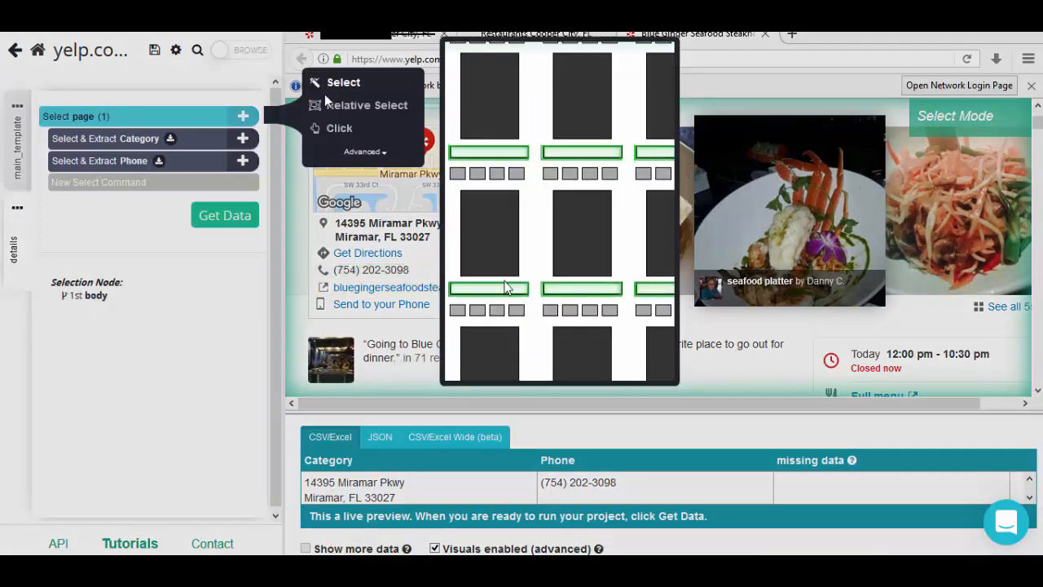
click(346, 84)
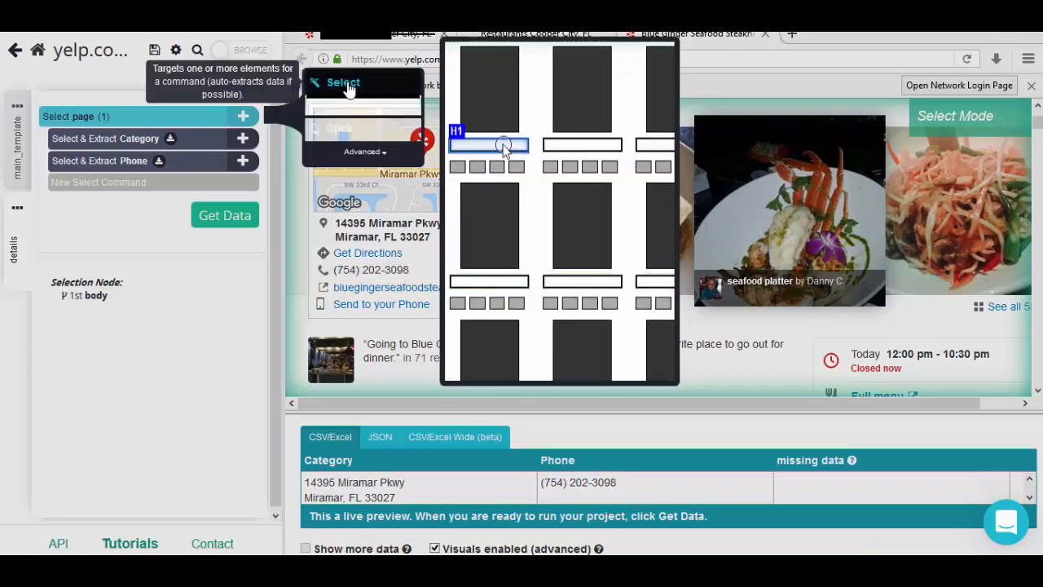
click(347, 86)
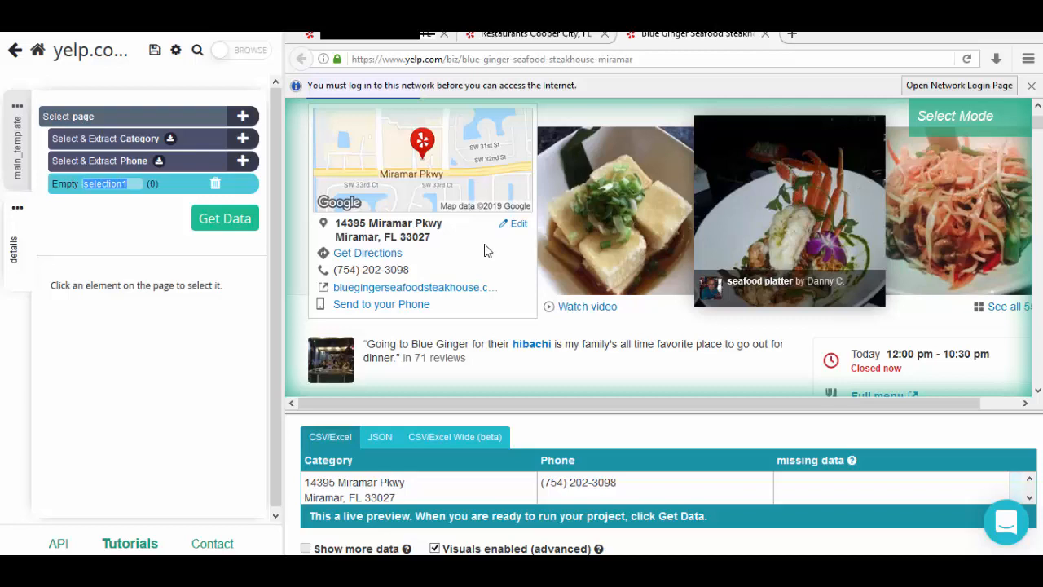
scroll(484, 247, down, 1)
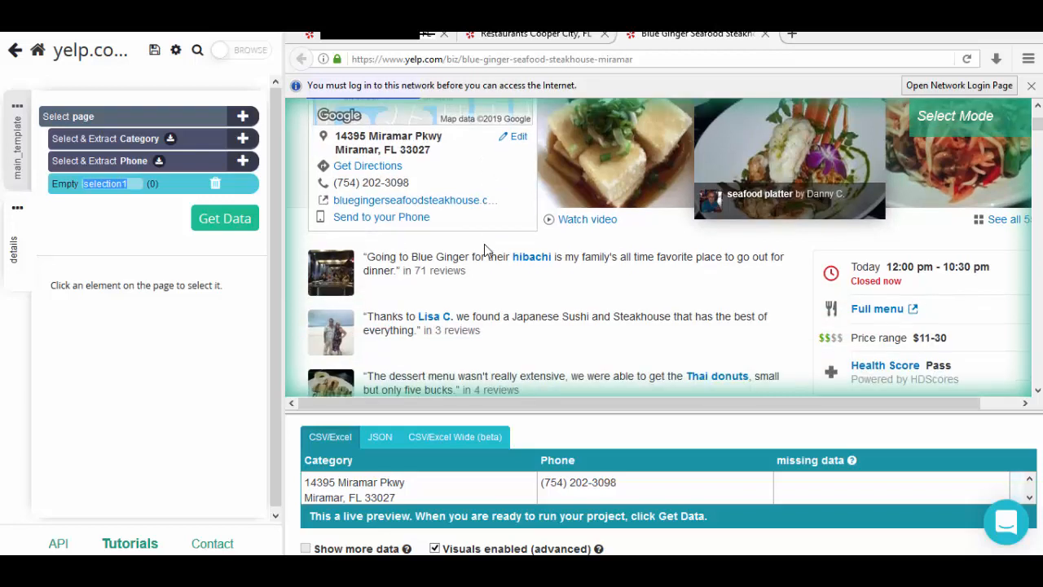
click(411, 203)
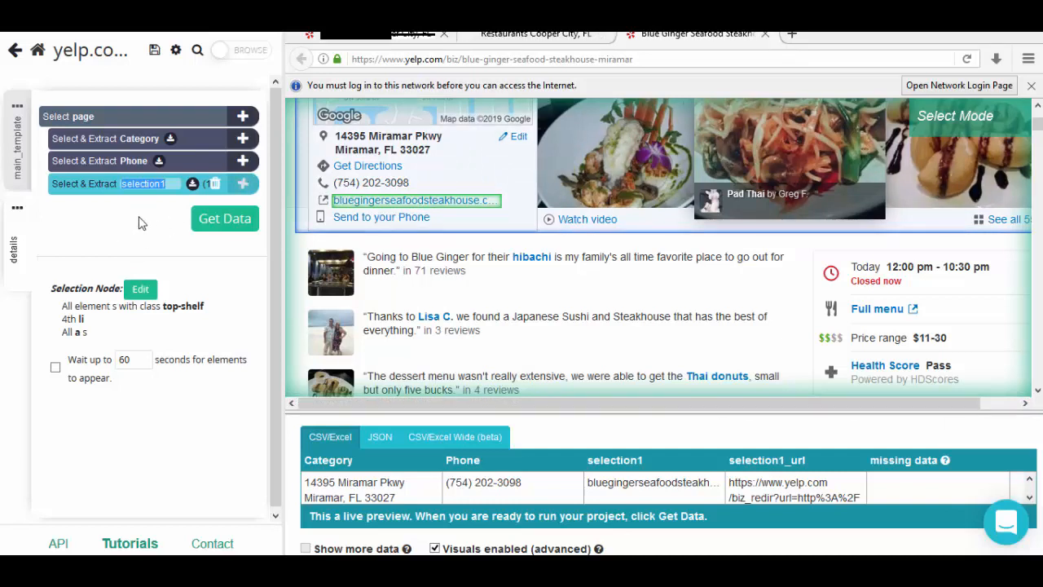
text(Websi)
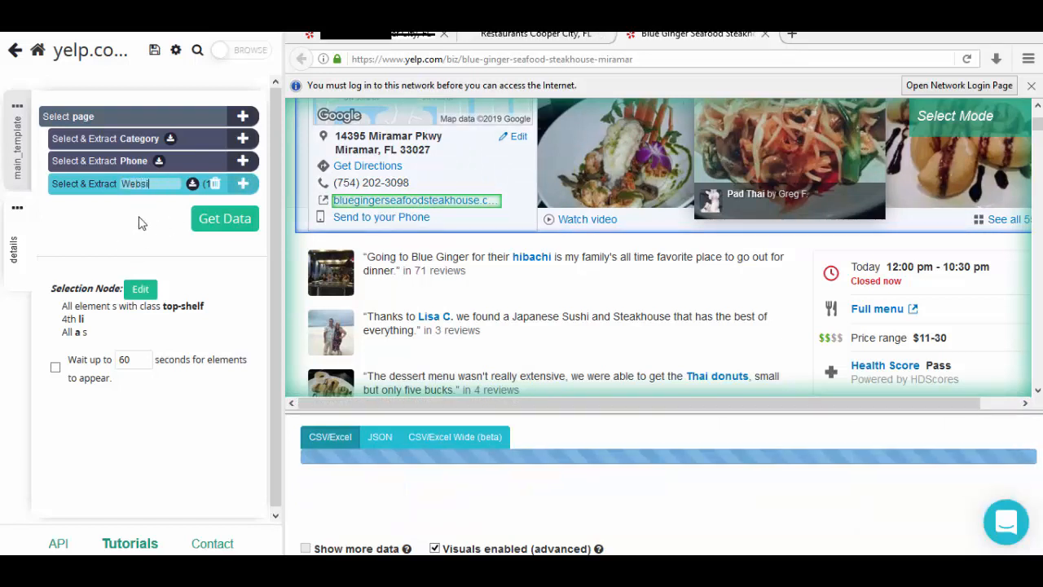
text(t)
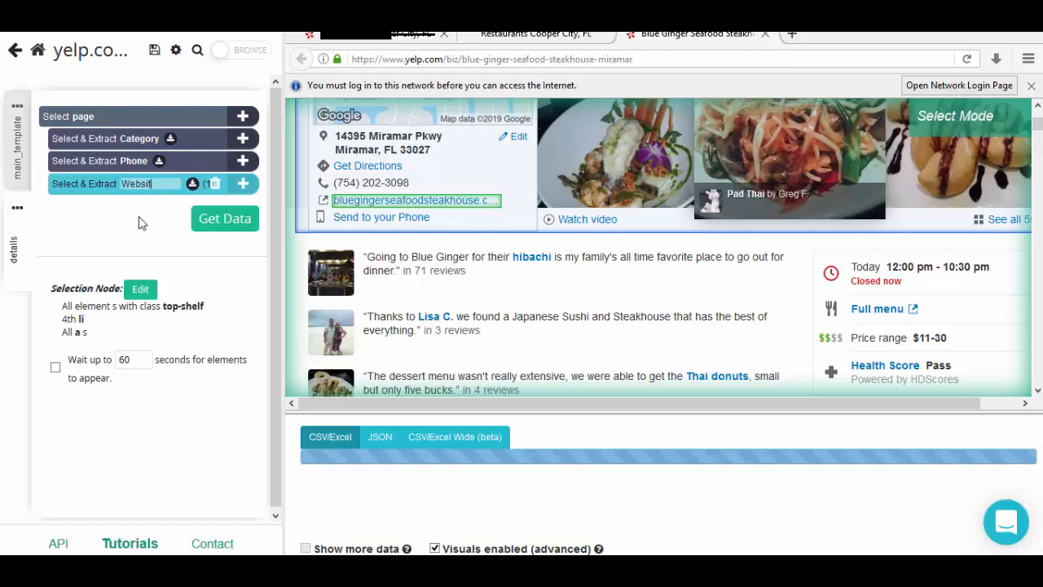
text(e)
key(Return)
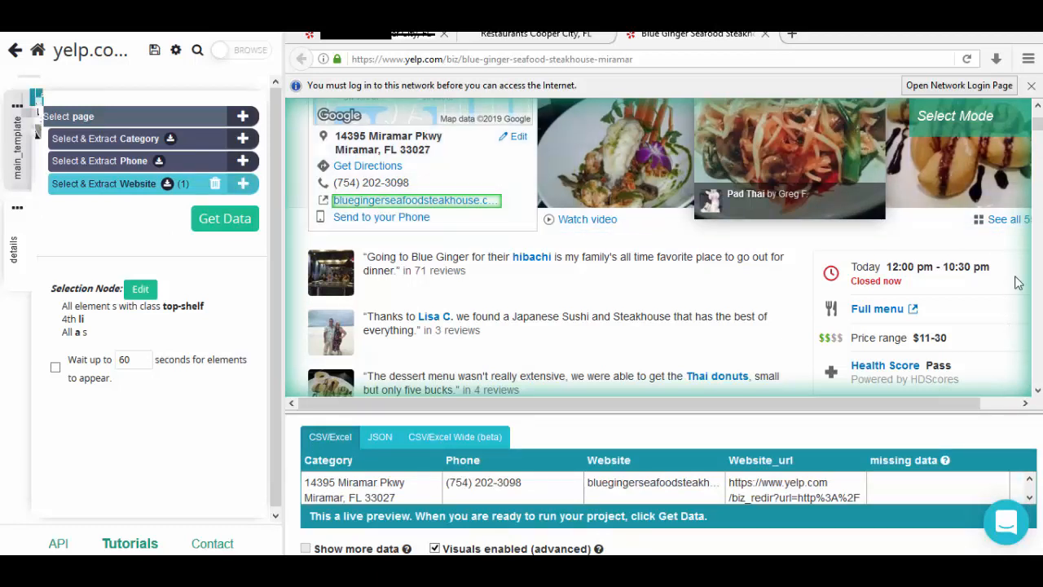
- Add a Select command to the page for the Mon opening hours and name the selection Monday
scroll(966, 308, down, 3)
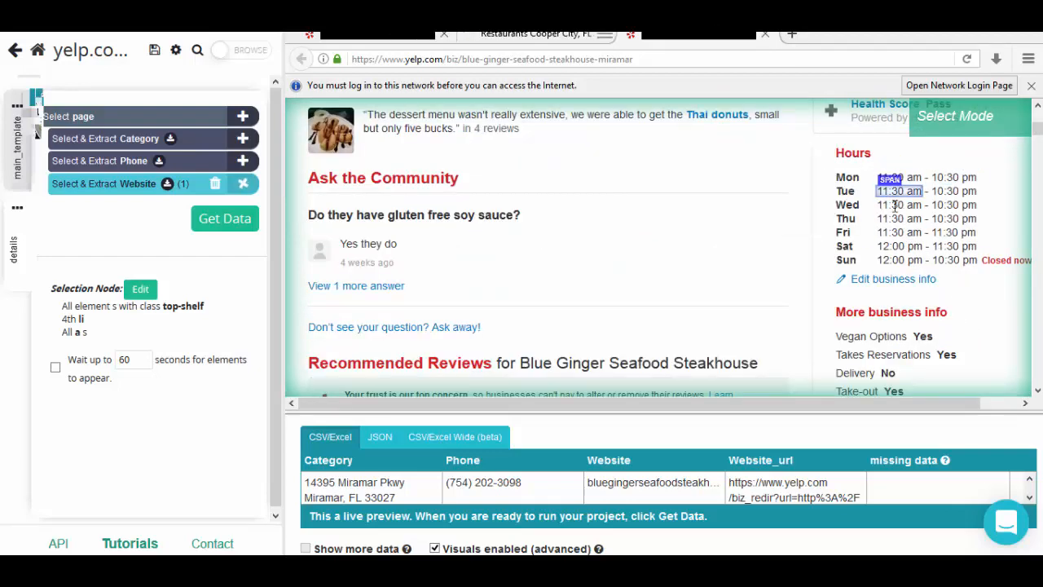
click(243, 117)
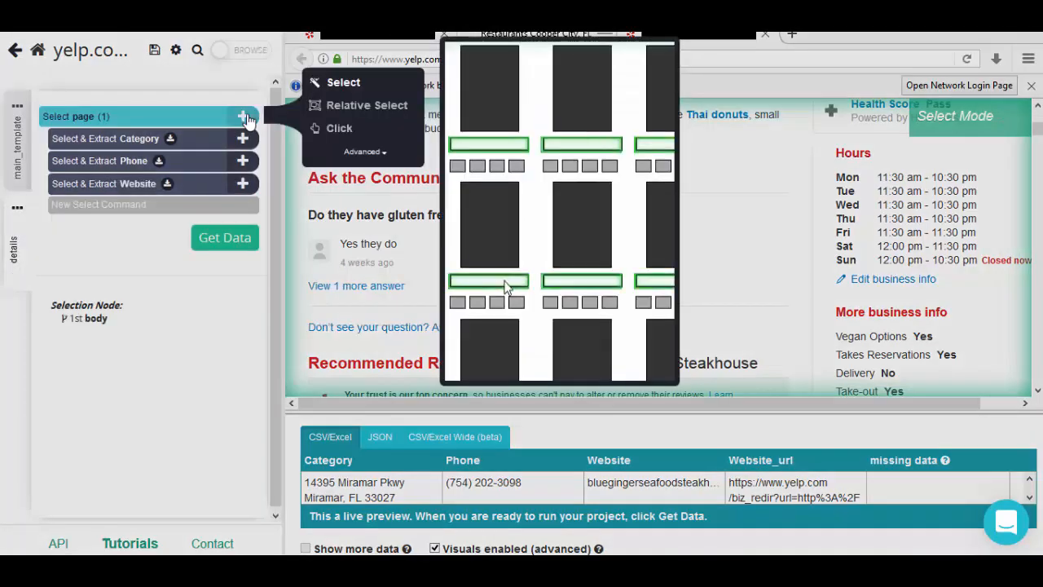
click(343, 85)
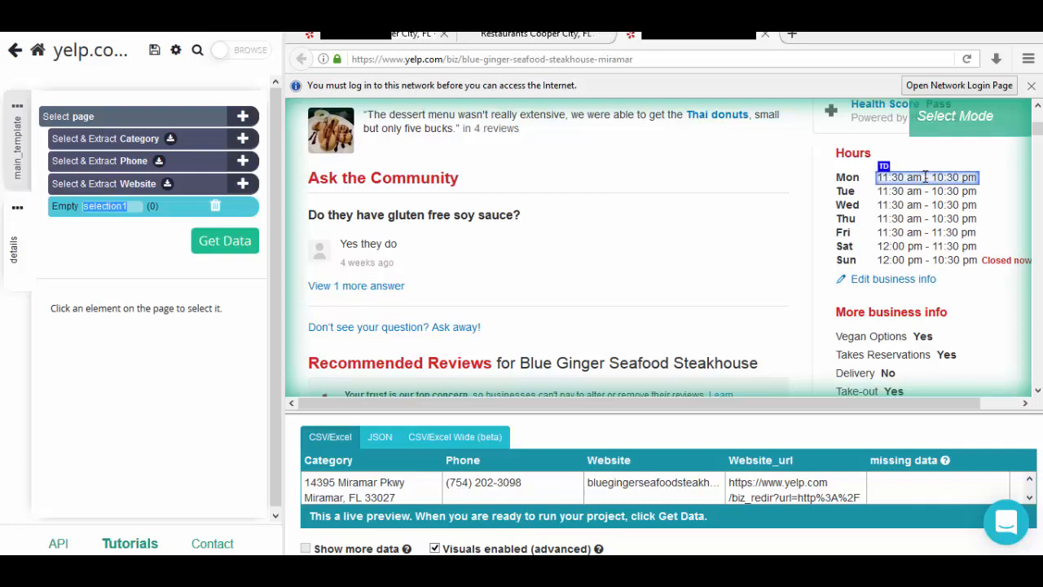
click(925, 177)
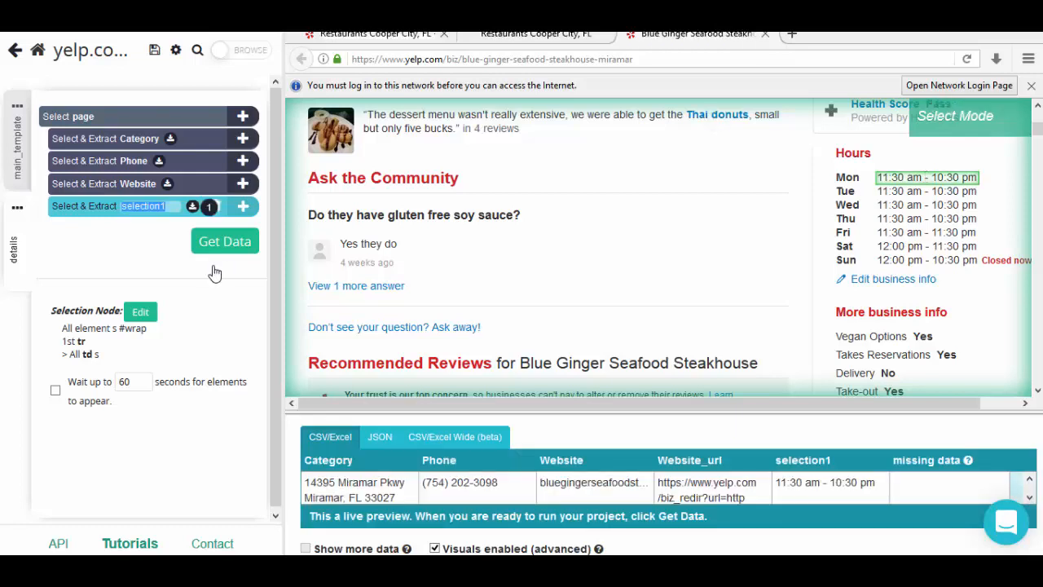
click(140, 209)
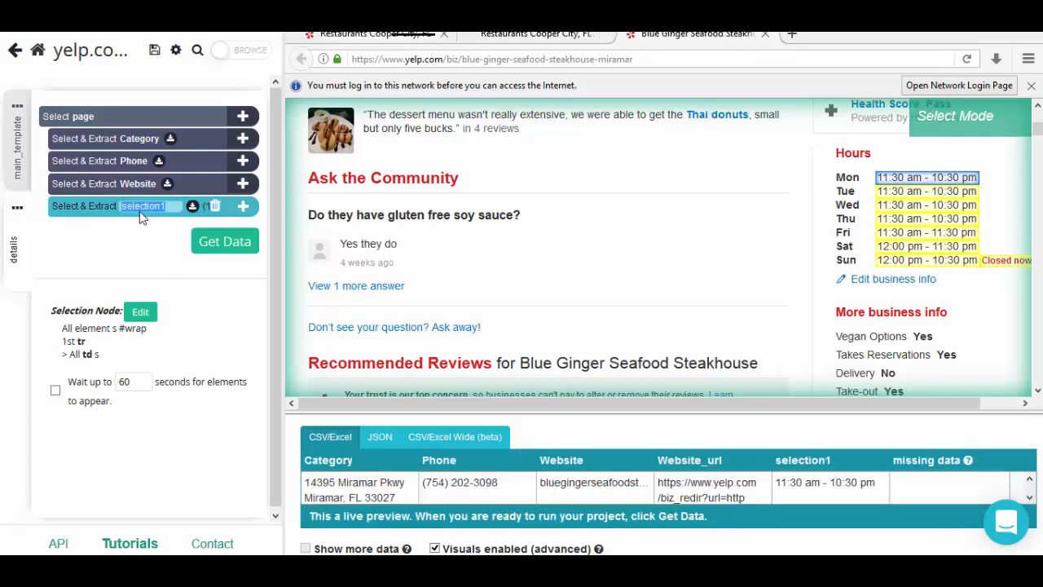
text(Monday)
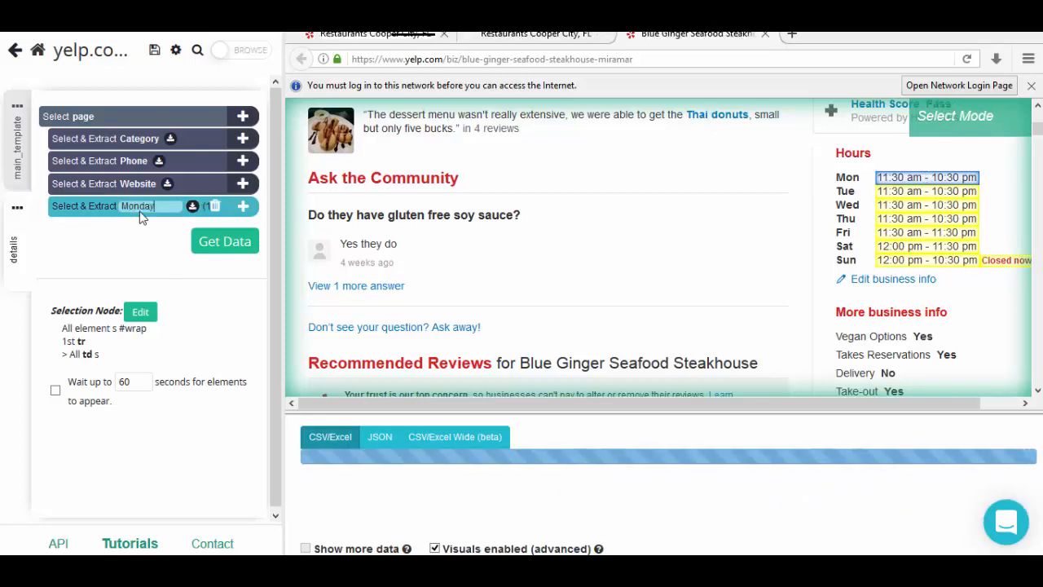
key(Return)
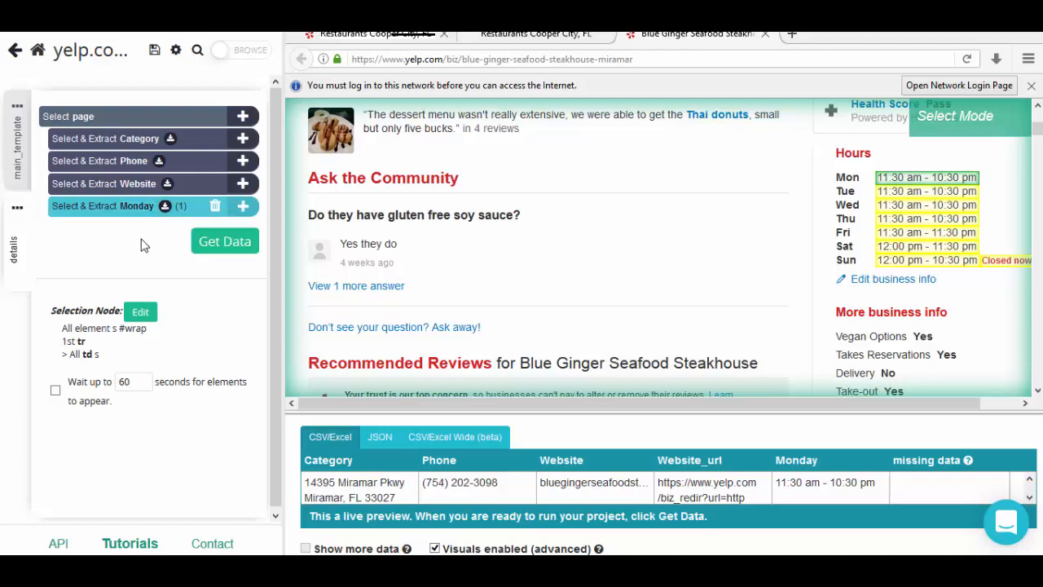
- Add a Select command to the page for the Tue opening hours and name the selection Tuesday
click(243, 118)
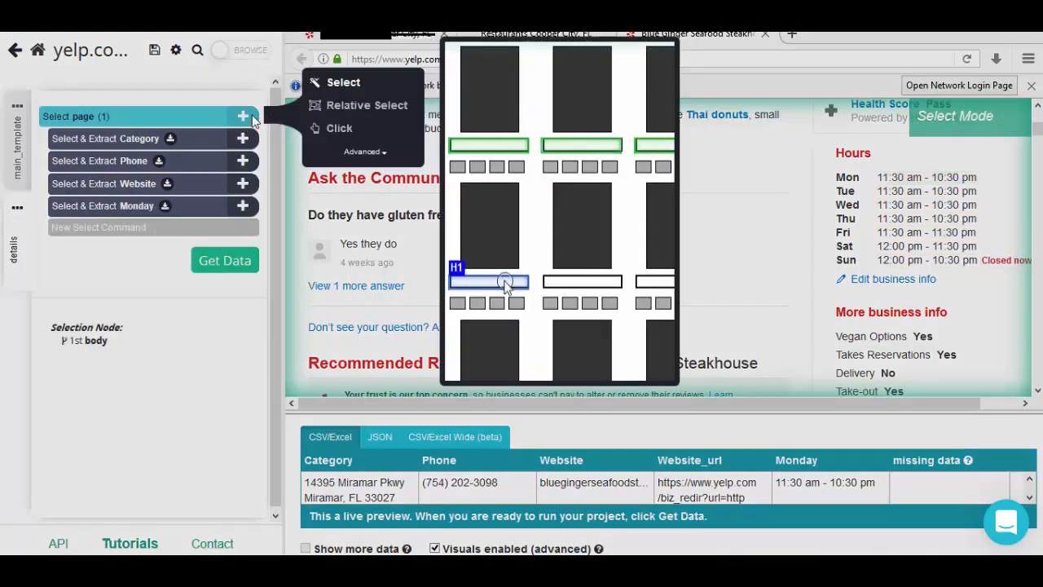
click(348, 89)
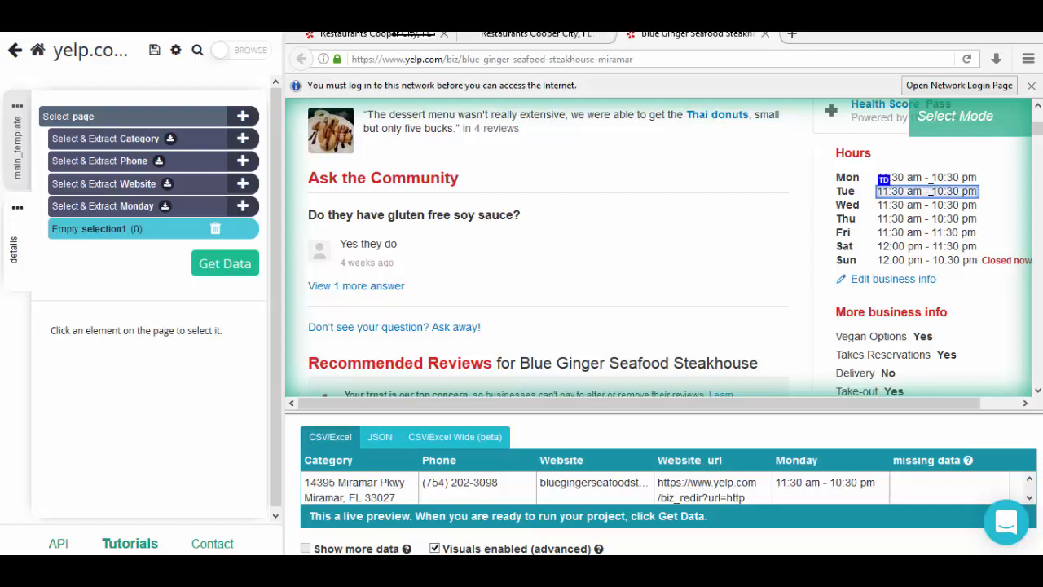
click(931, 190)
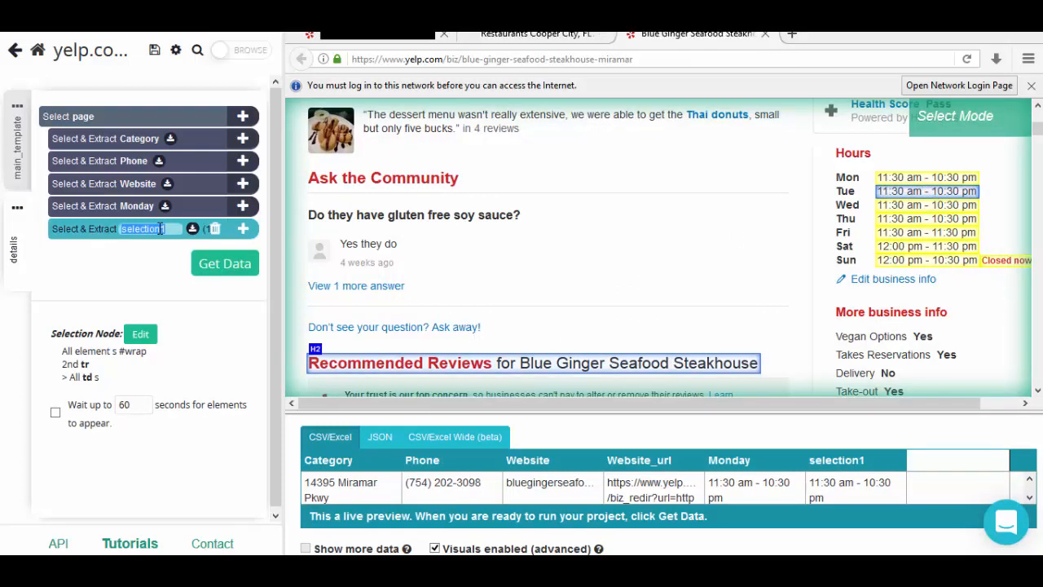
text(Tuesday)
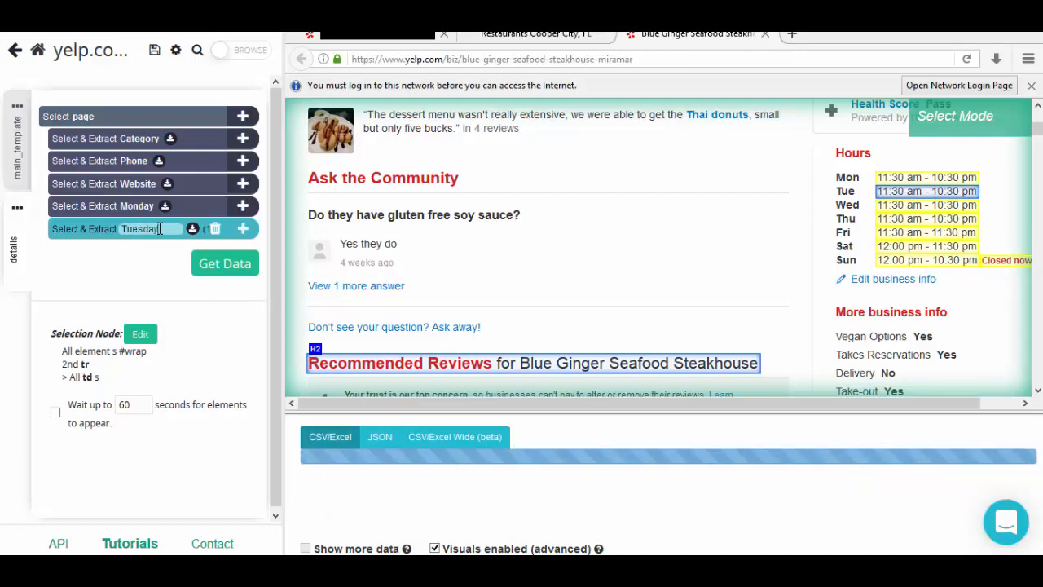
key(Return)
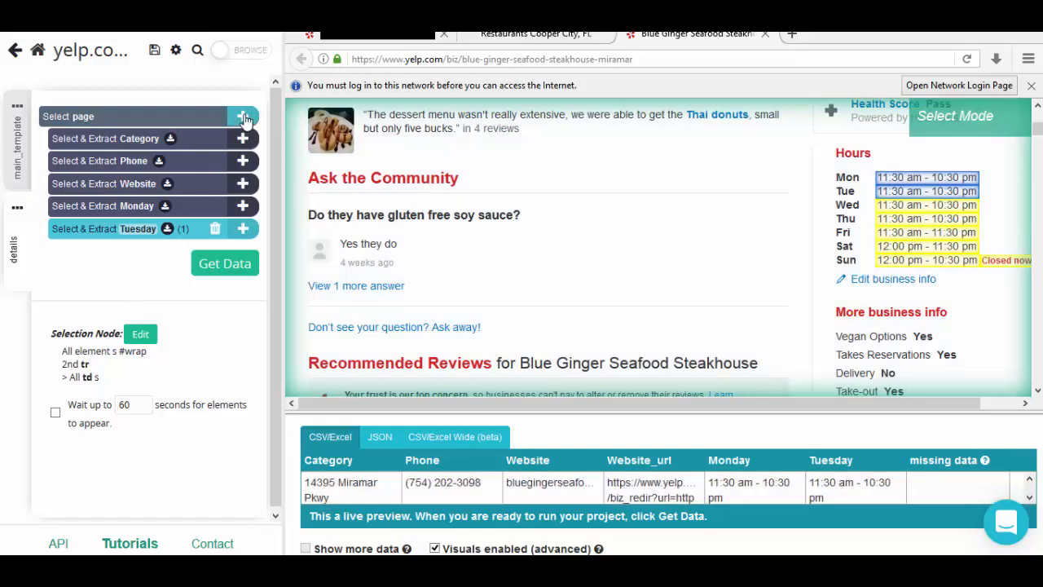
- Add a Select command to the page for the Wed opening hours and name the selection Wednesday
click(243, 116)
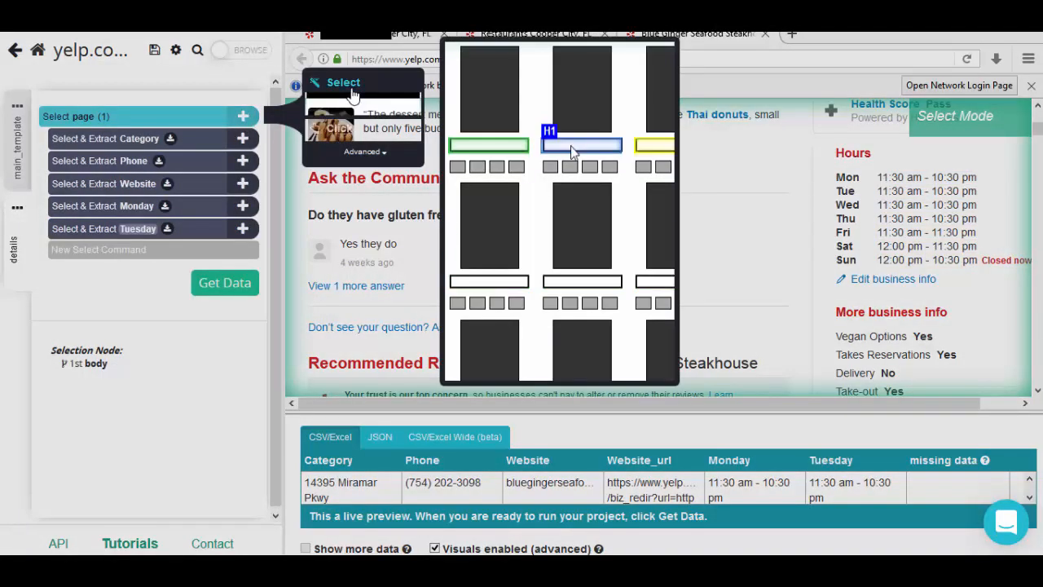
click(352, 96)
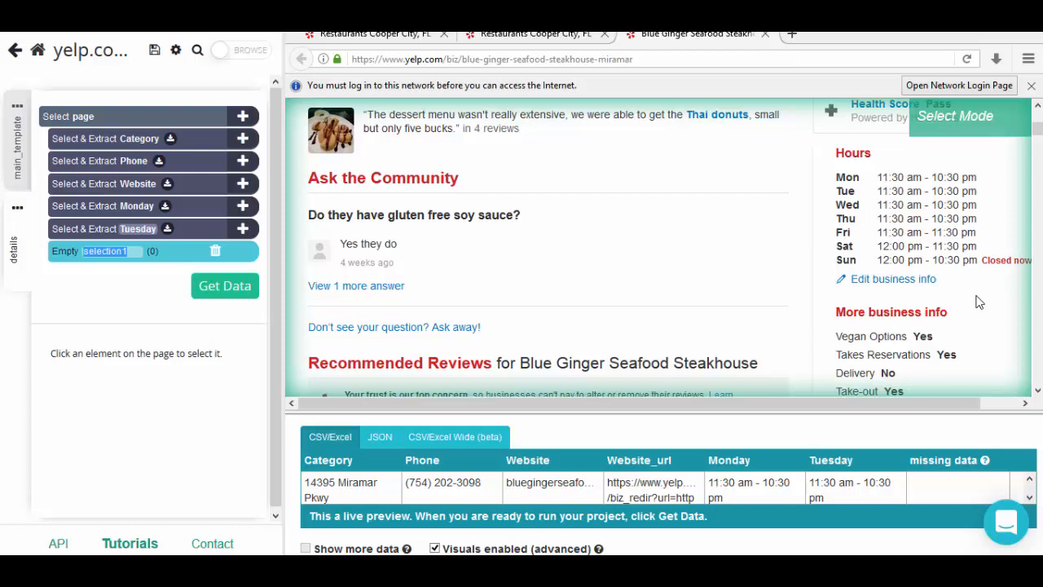
click(931, 204)
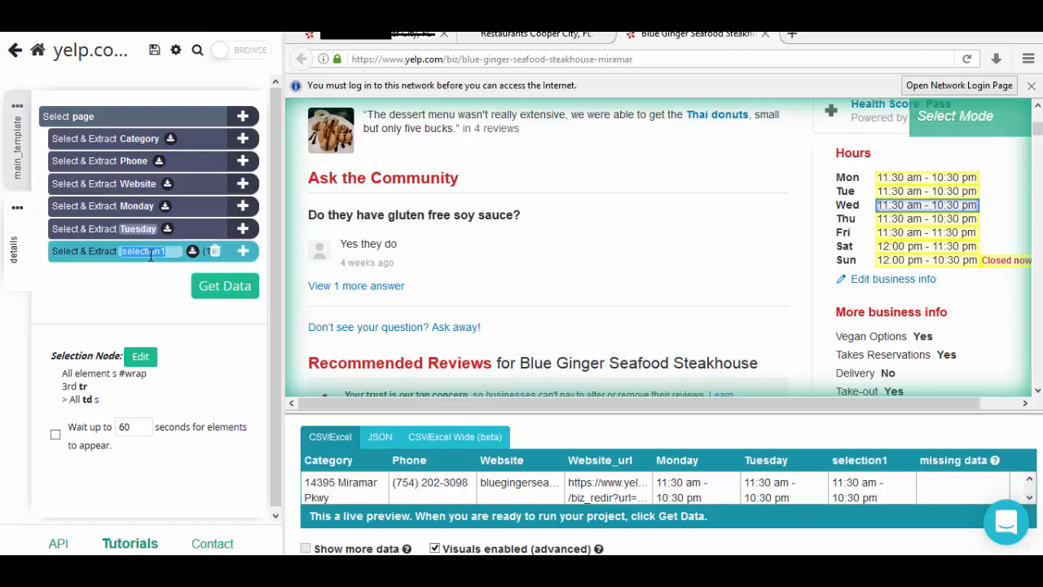
text(Wedne)
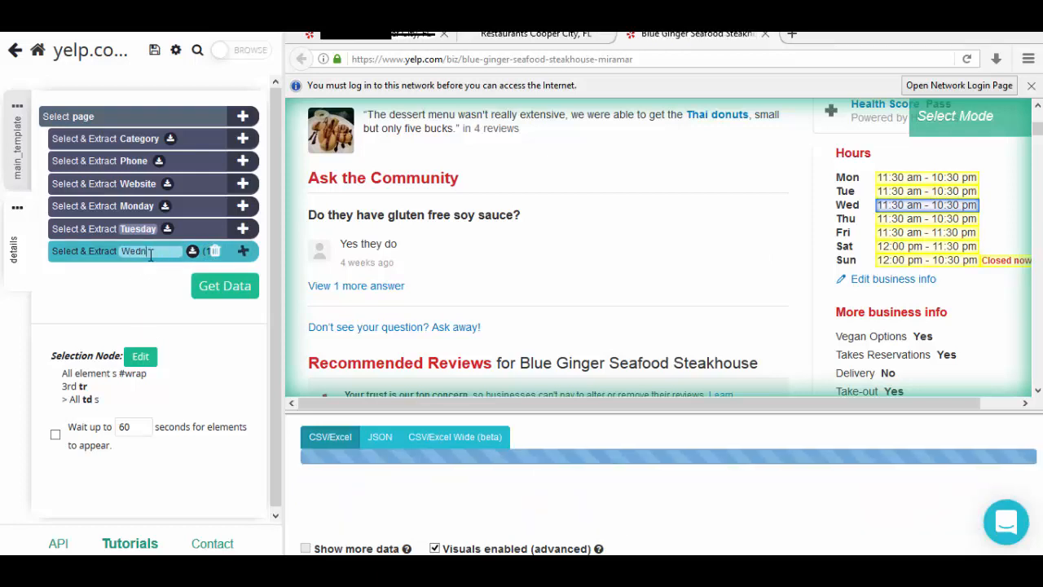
text(sday)
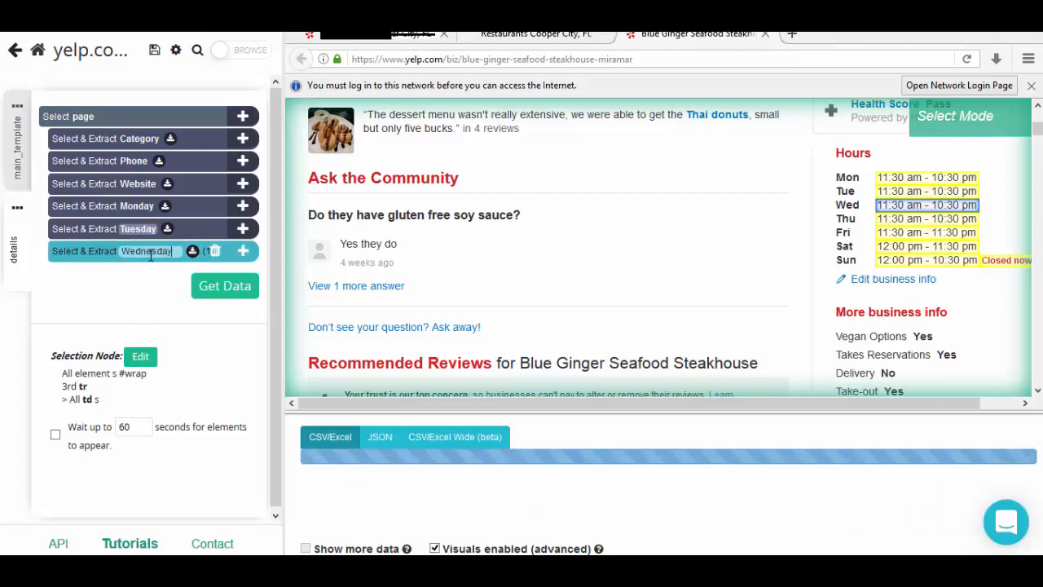
key(Return)
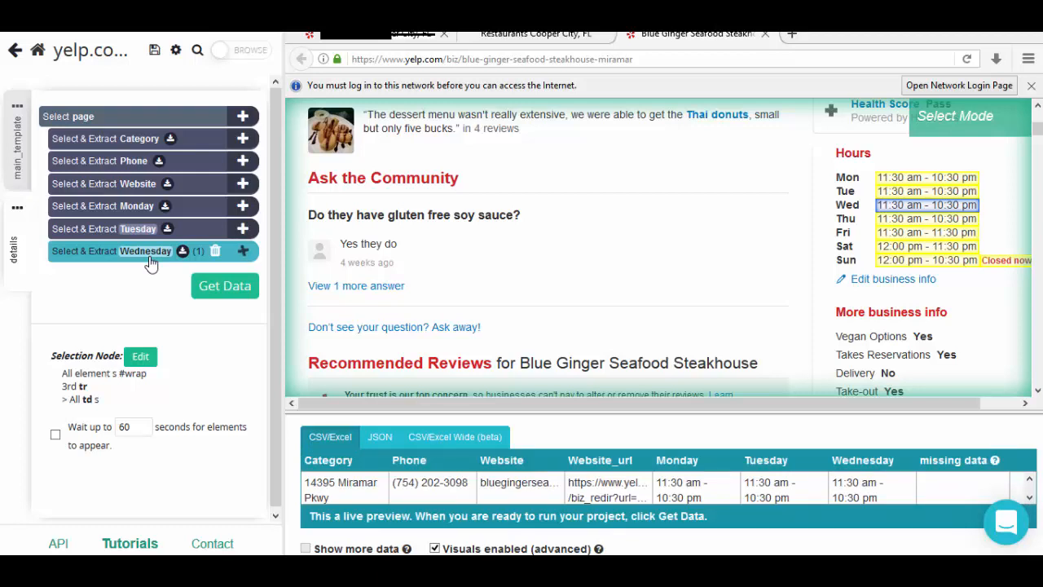
- Add a Select command to the page for the Thu opening hours and name the selection Thursday
click(244, 119)
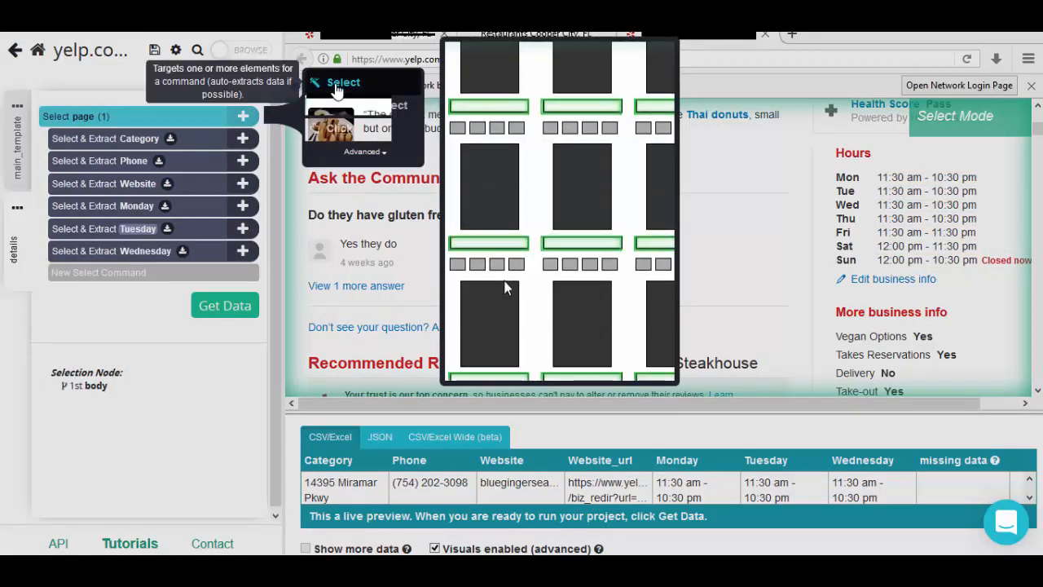
click(337, 87)
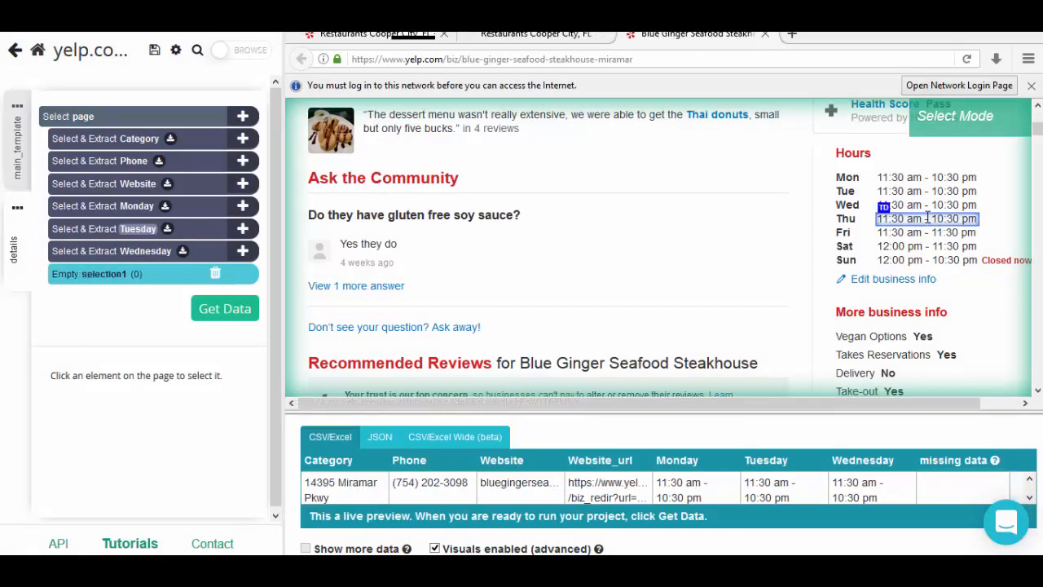
click(928, 218)
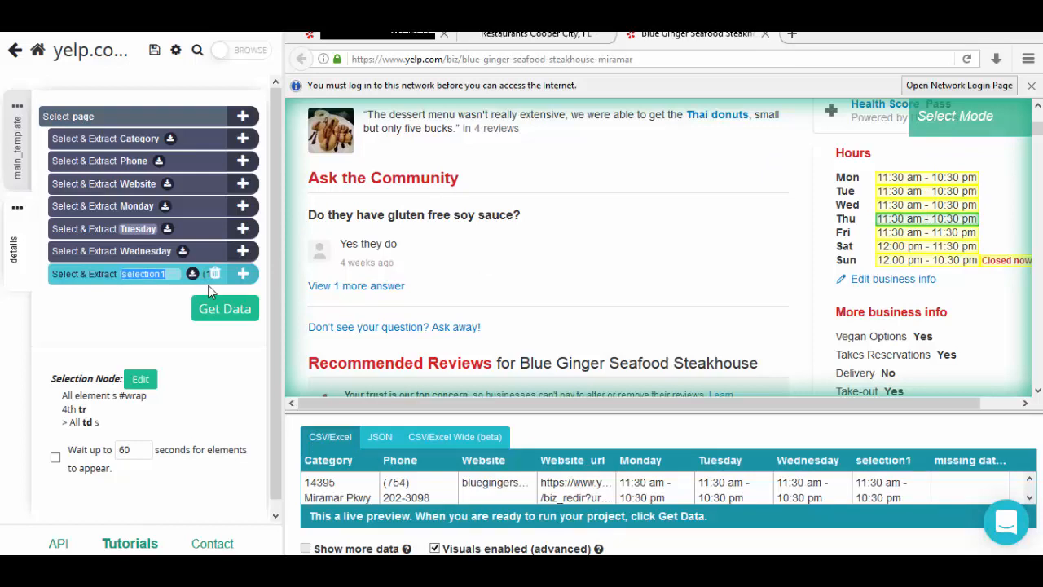
text(Thursday)
key(Return)
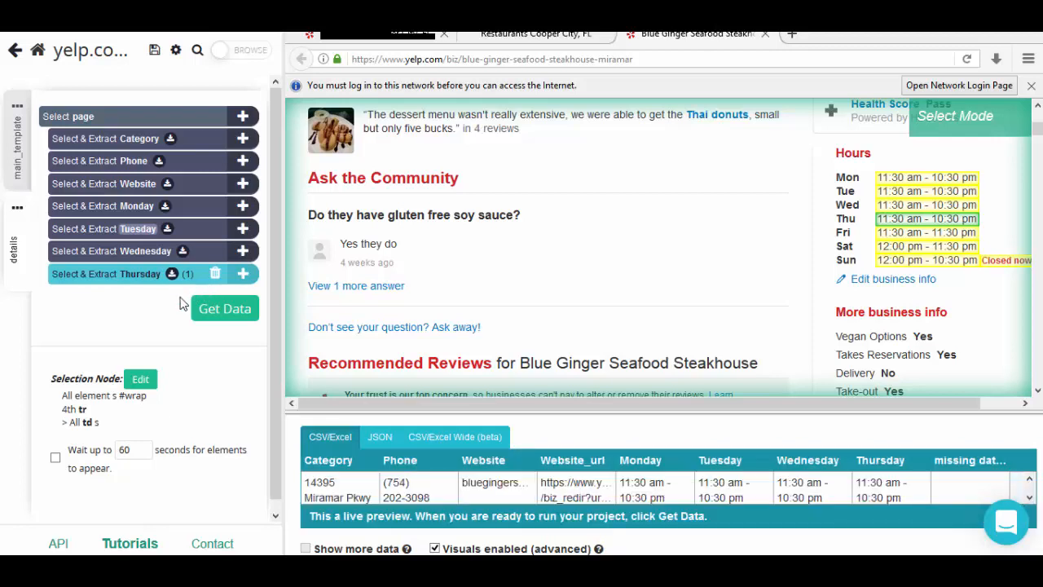
- Add a Select command to the page for the Fri opening hours and name the selection Friday
click(151, 116)
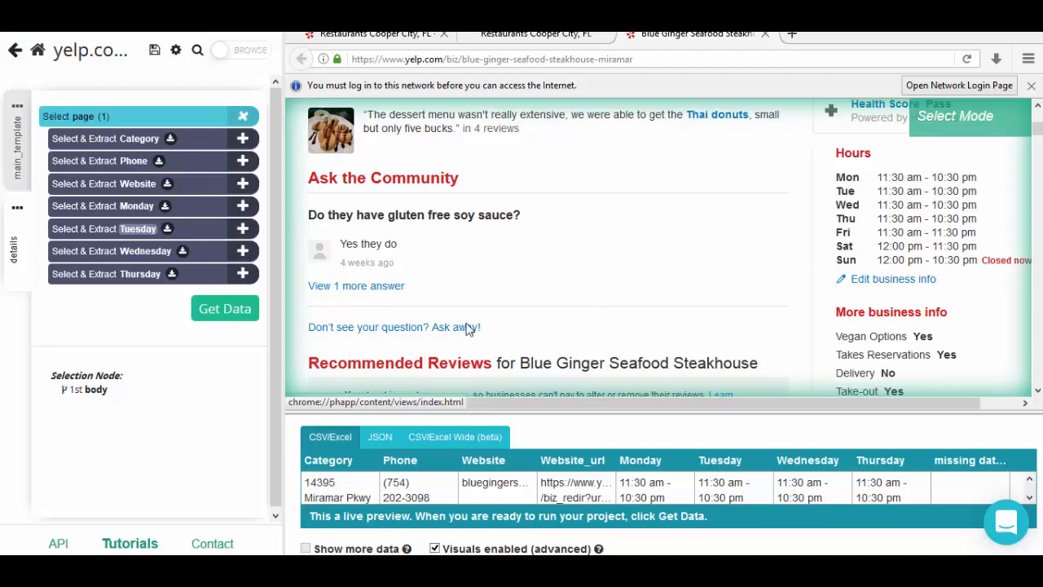
click(243, 116)
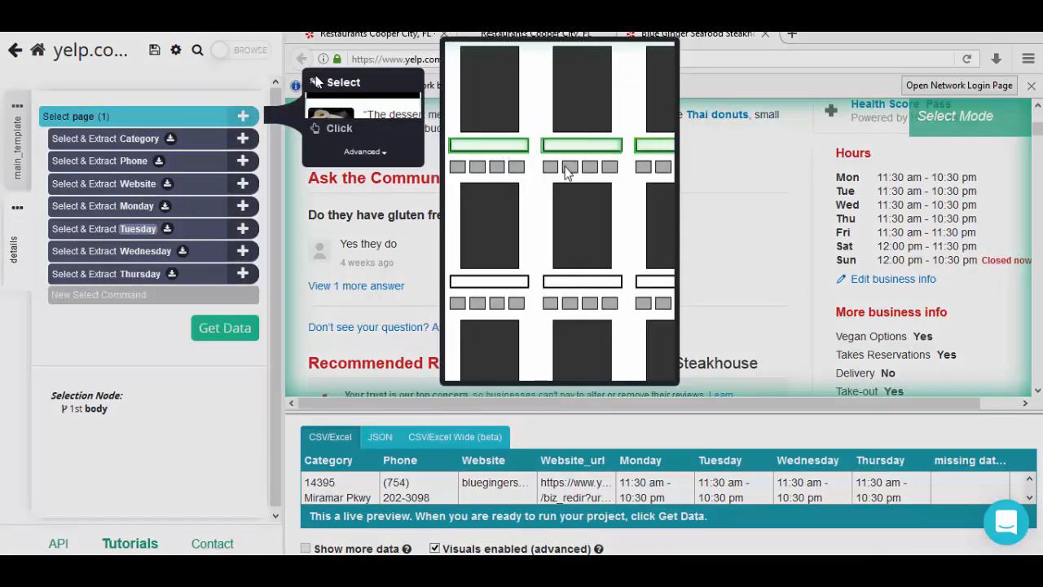
click(342, 83)
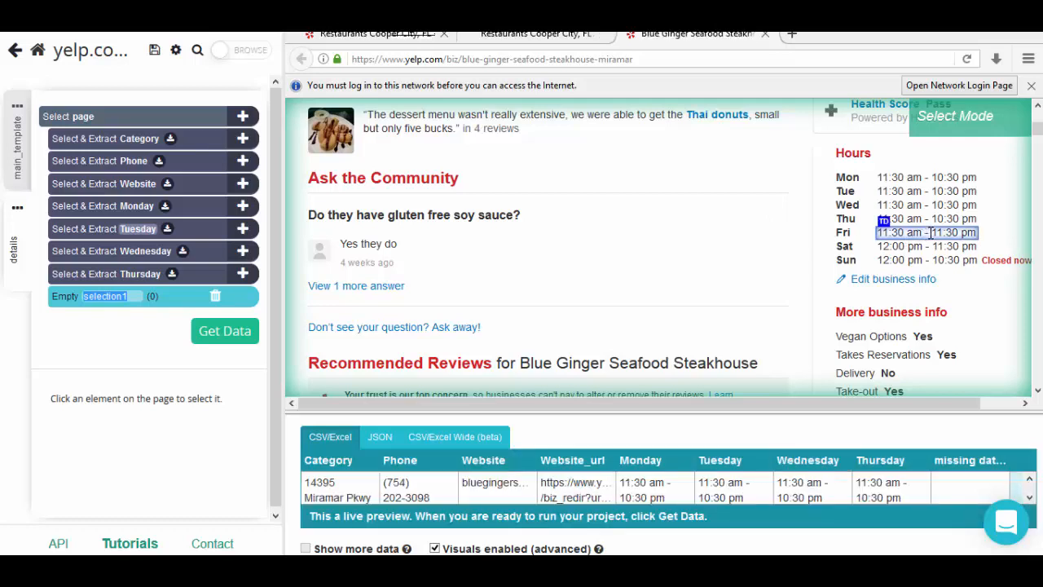
click(931, 233)
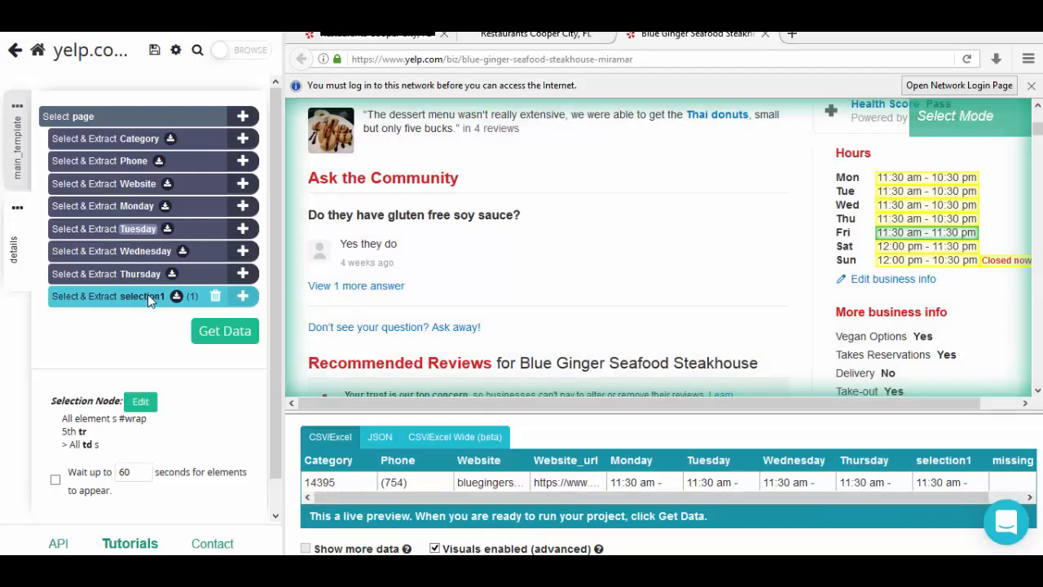
click(143, 297)
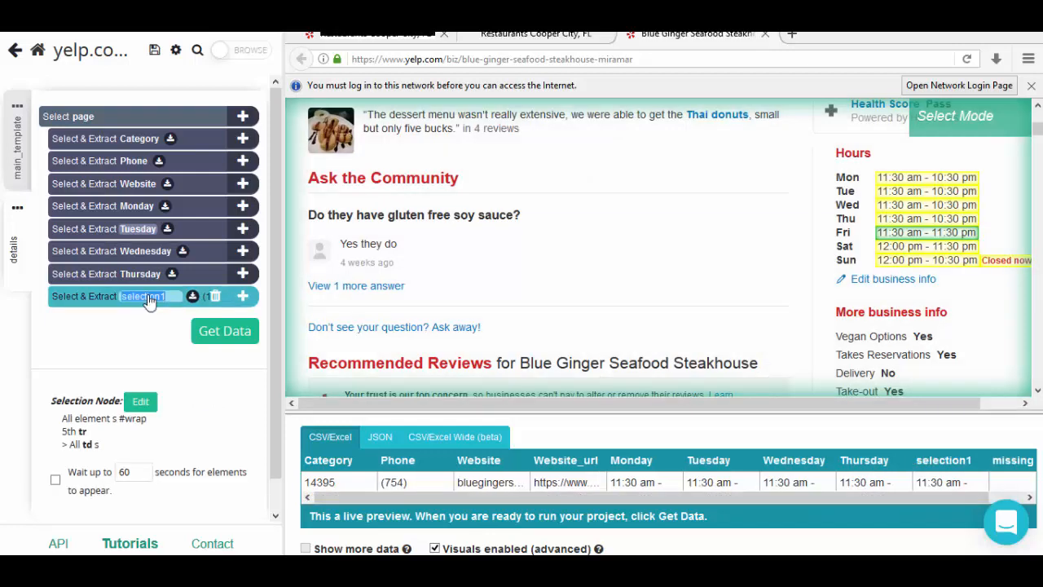
text(Fri)
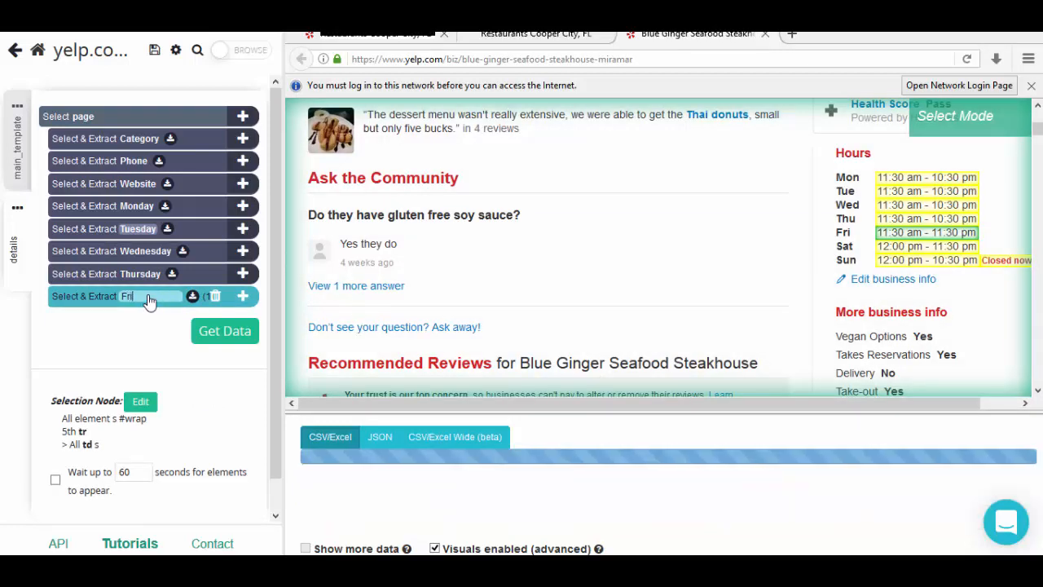
text(day)
key(Return)
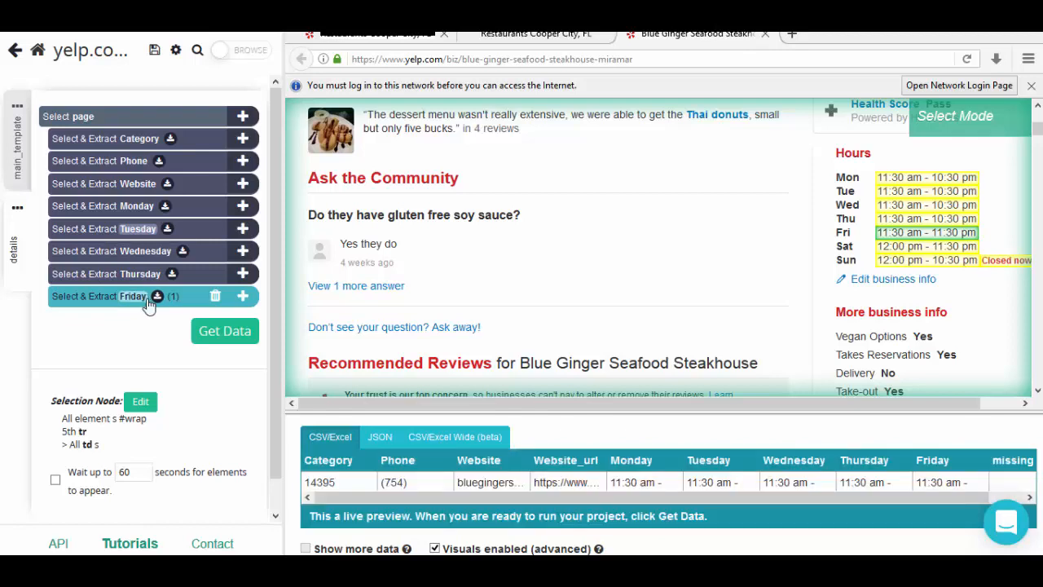
- Add a Select command to the page for the Sat opening hours and name the selection Saturday
click(243, 117)
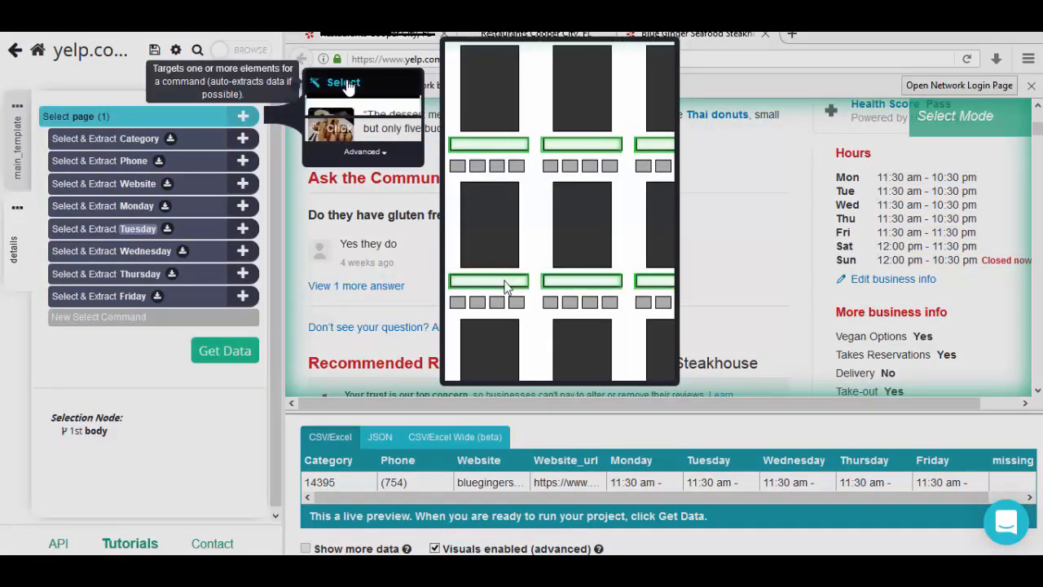
click(343, 83)
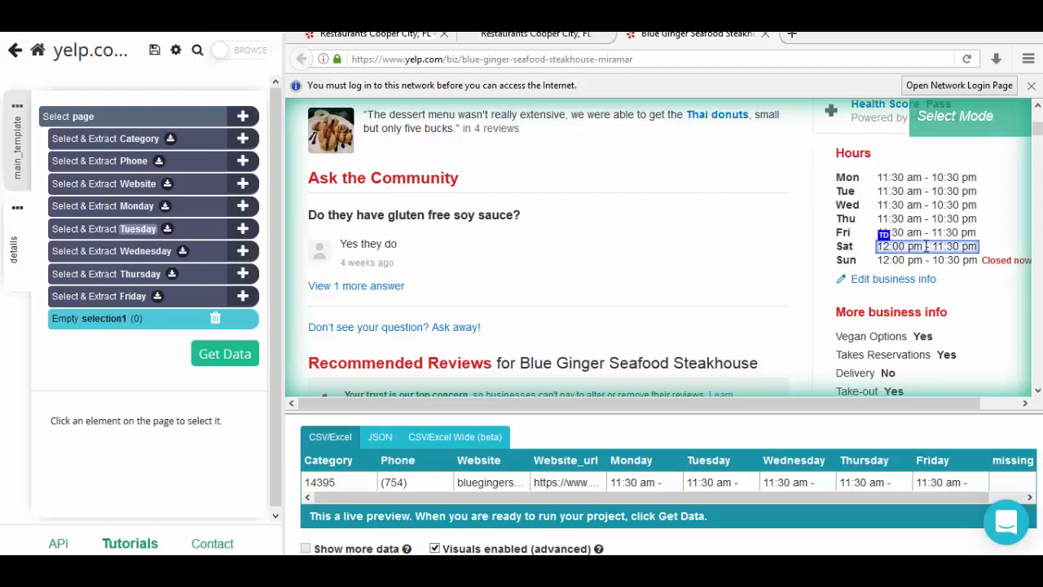
click(926, 246)
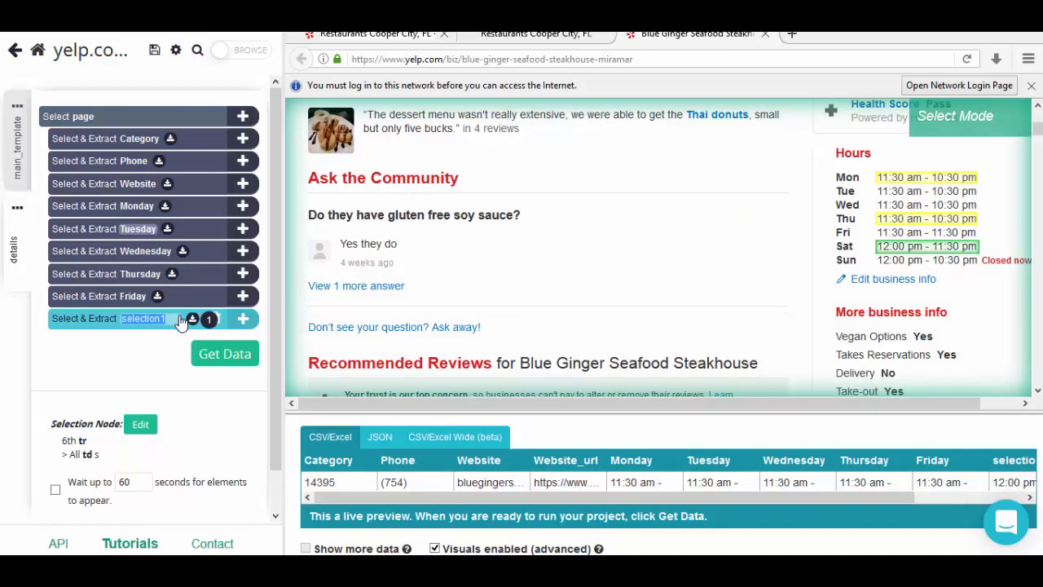
text(Satu)
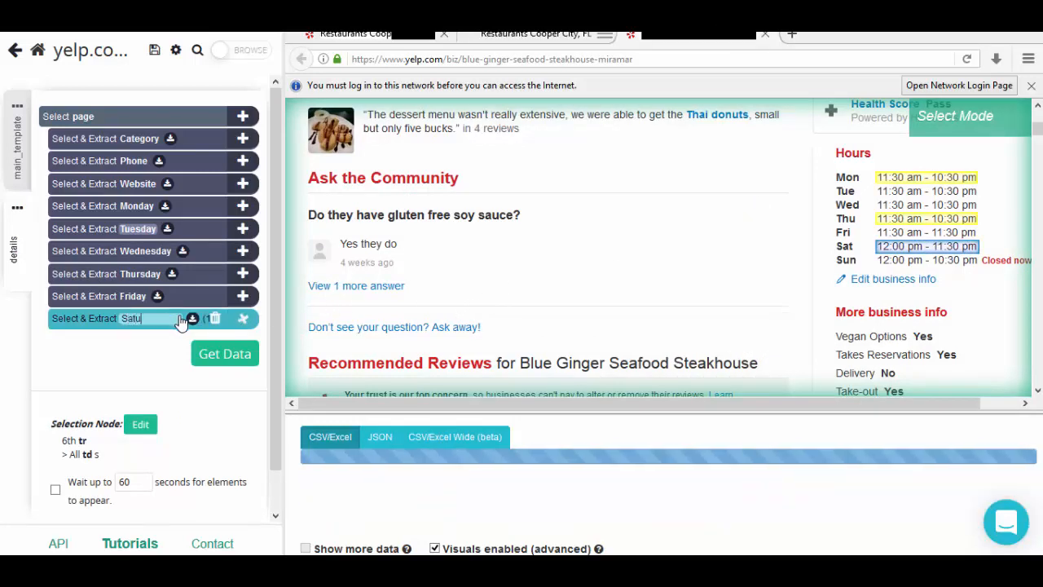
text(rd)
key(BackSpace)
key(BackSpace)
key(BackSpace)
key(BackSpace)
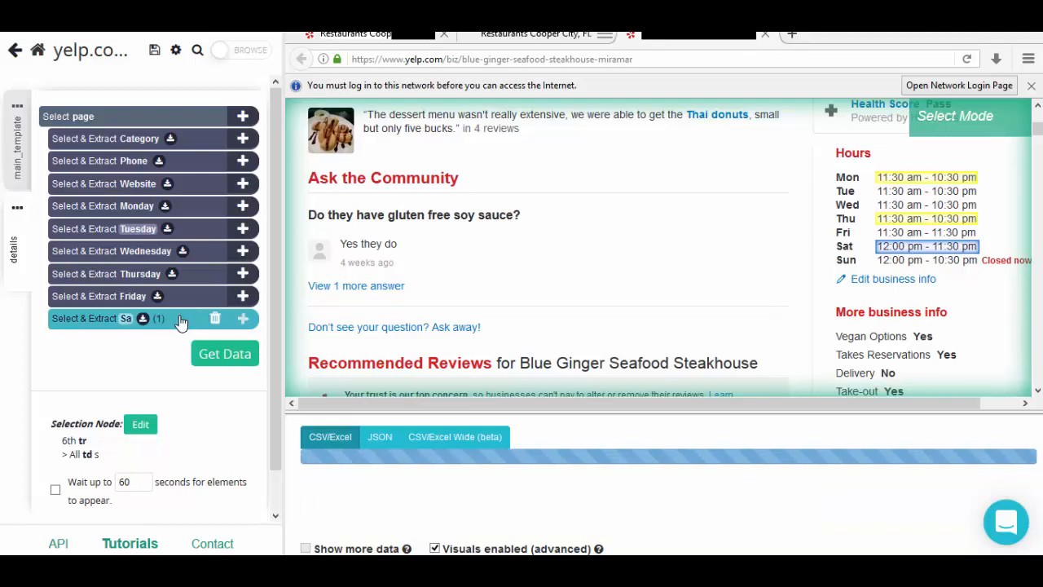
text(turday)
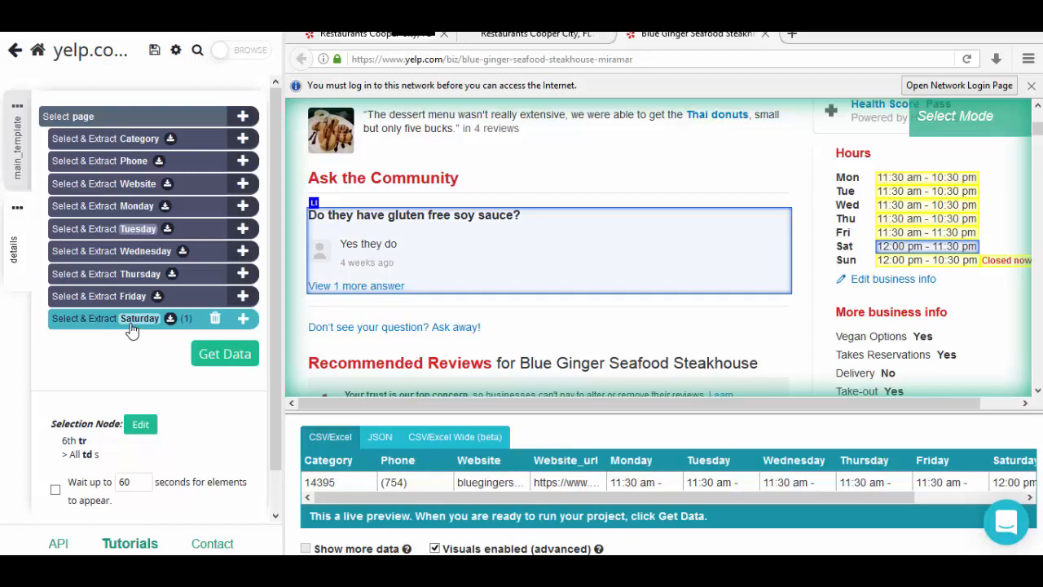
- Add a Select command to the page for the Sun opening hours and name the selection Sunday
click(242, 118)
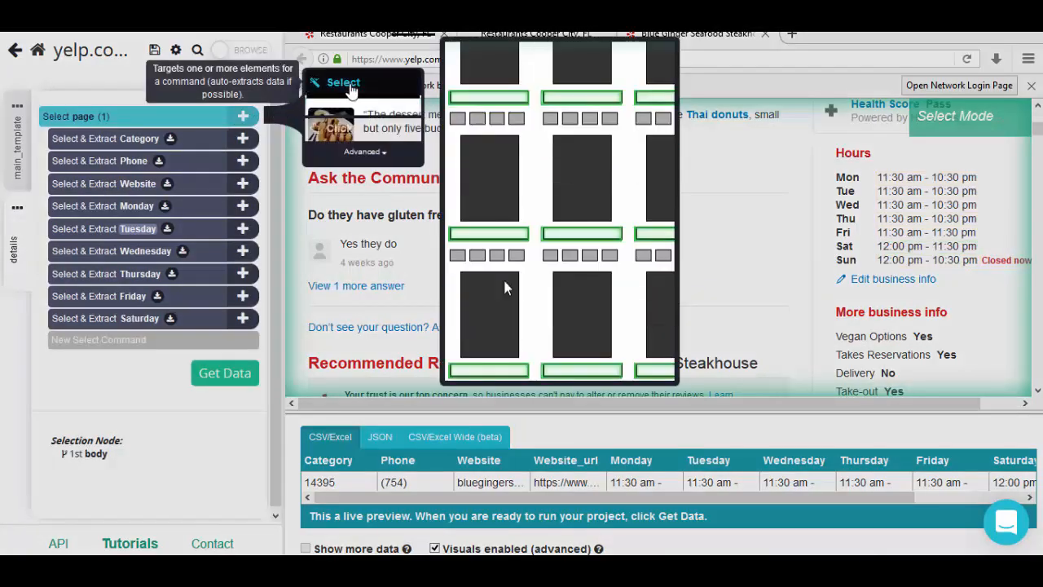
click(344, 84)
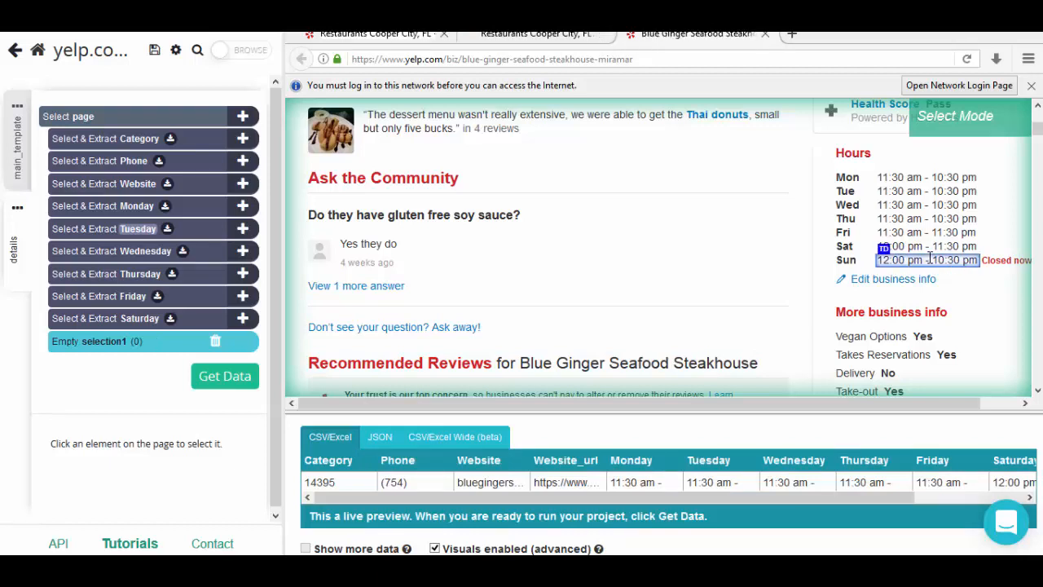
click(929, 258)
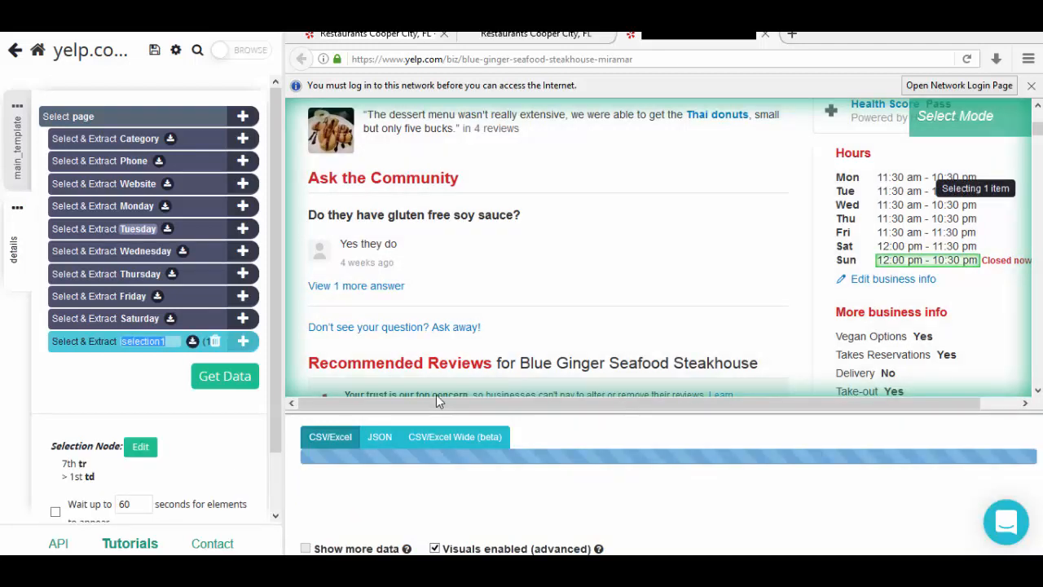
text(Su)
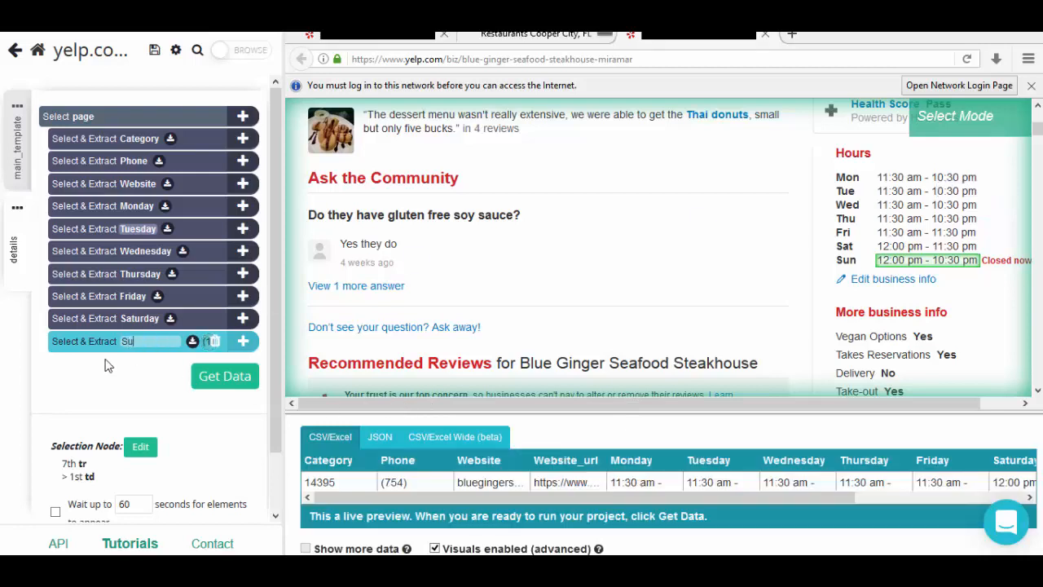
text(nday)
key(Return)
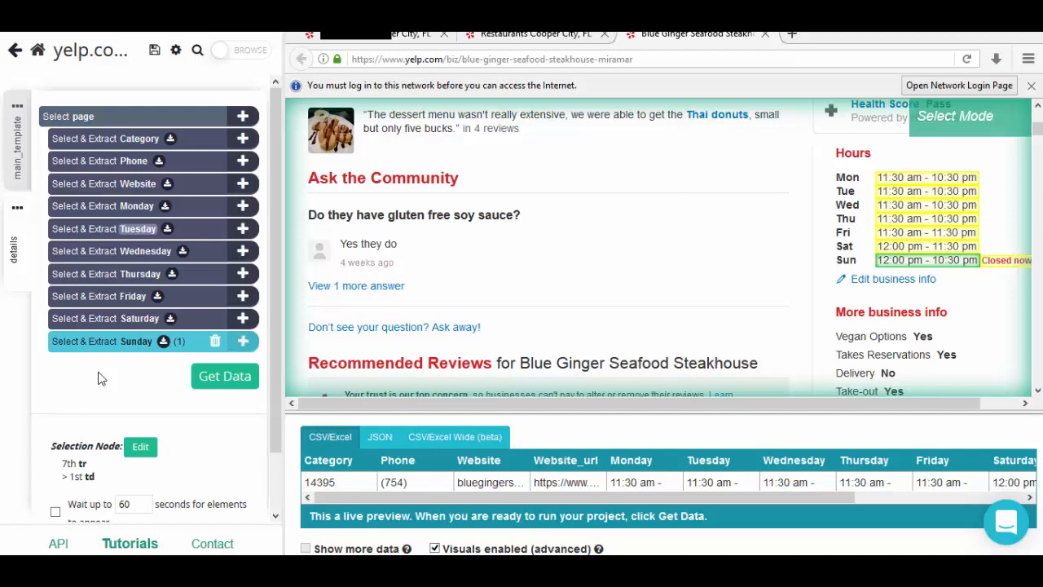
- Run the finished project once on ParseHub's servers and cancel the run partway to get partial results
scroll(643, 353, up, 10)
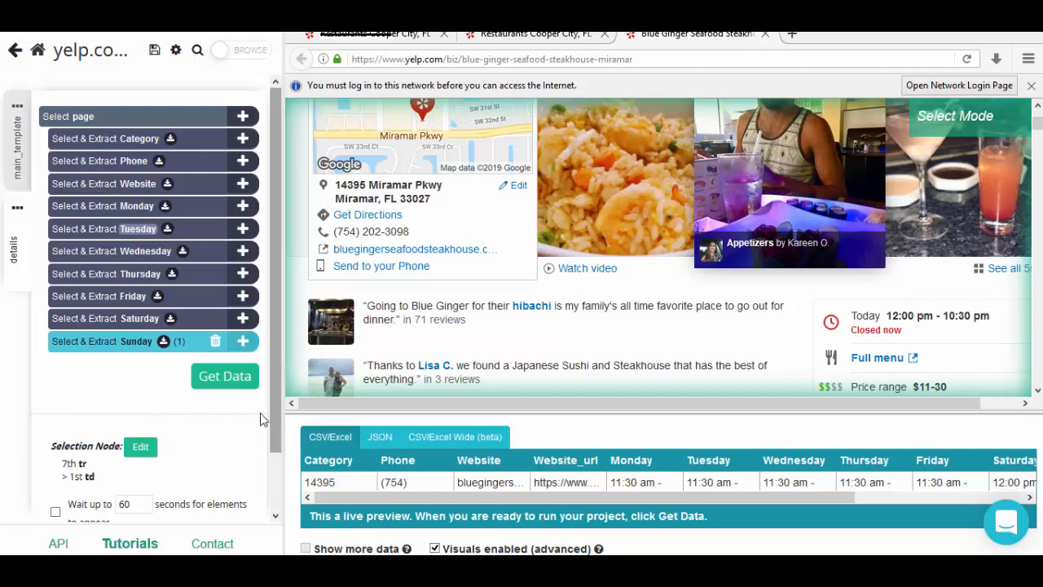
click(225, 380)
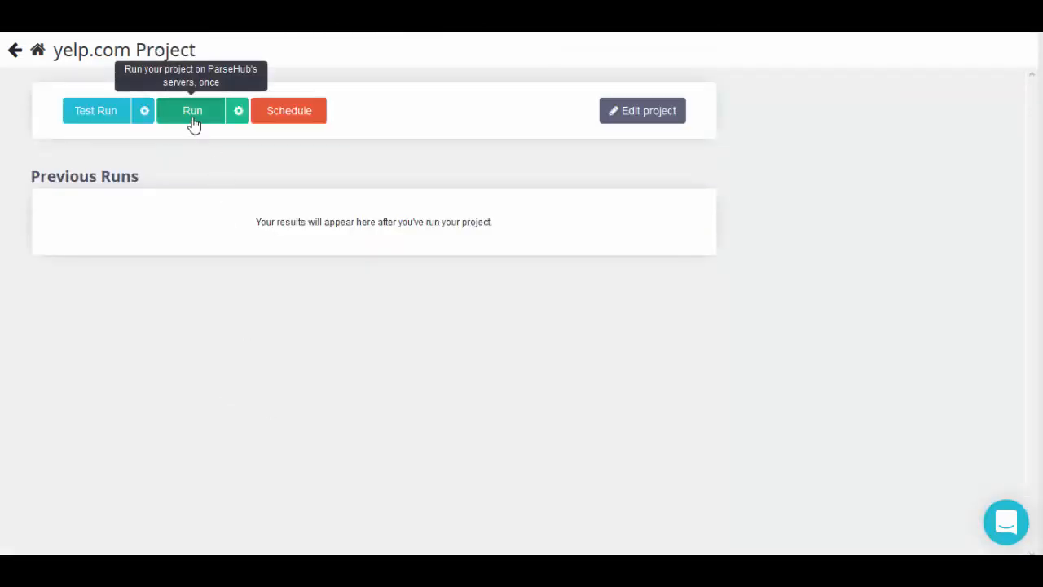
click(192, 114)
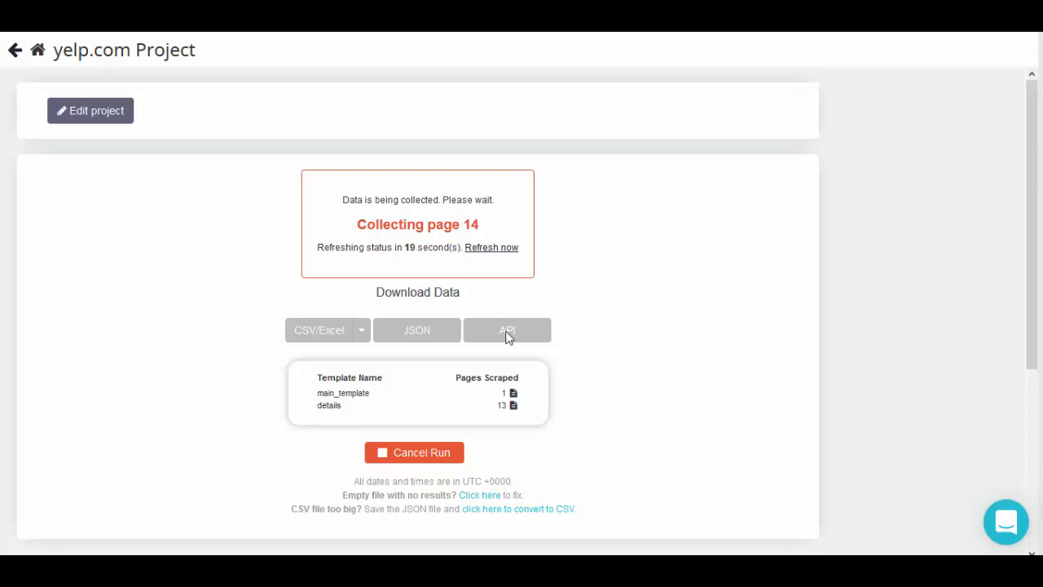
click(438, 455)
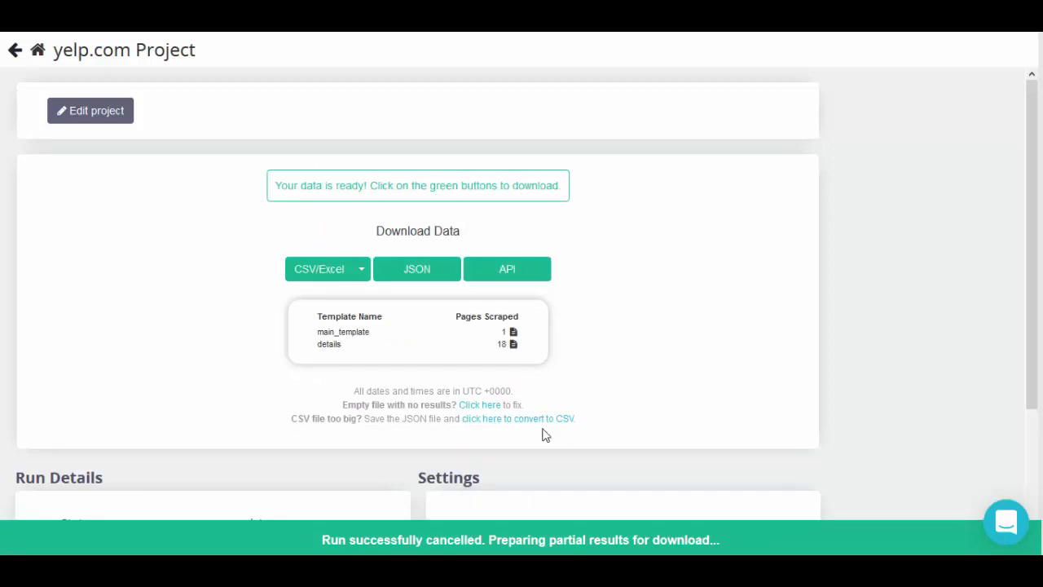
- Download the run results in CSV/Excel format and open run_results.csv directly with Microsoft Office Excel
click(363, 274)
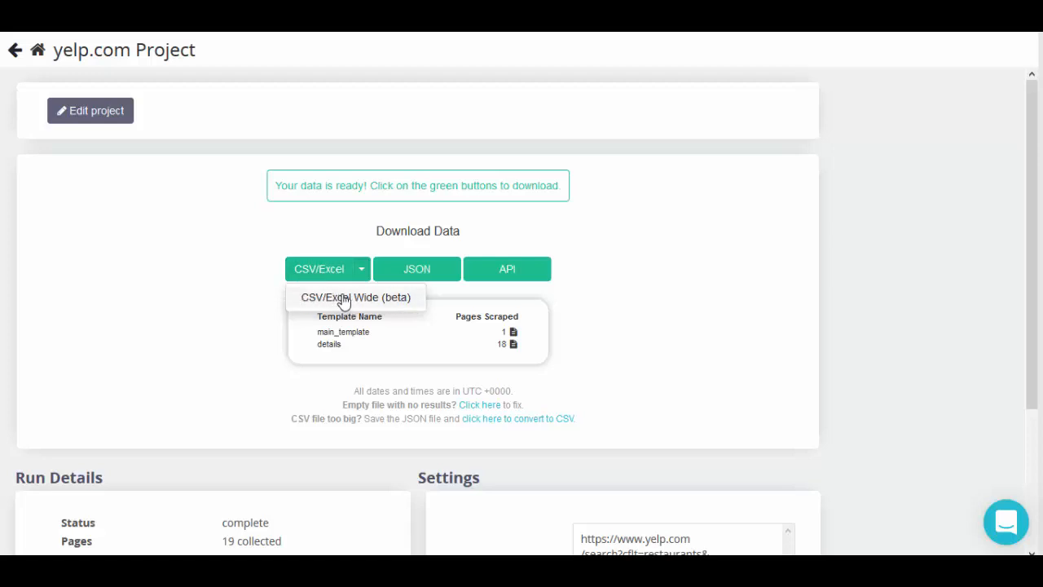
click(622, 281)
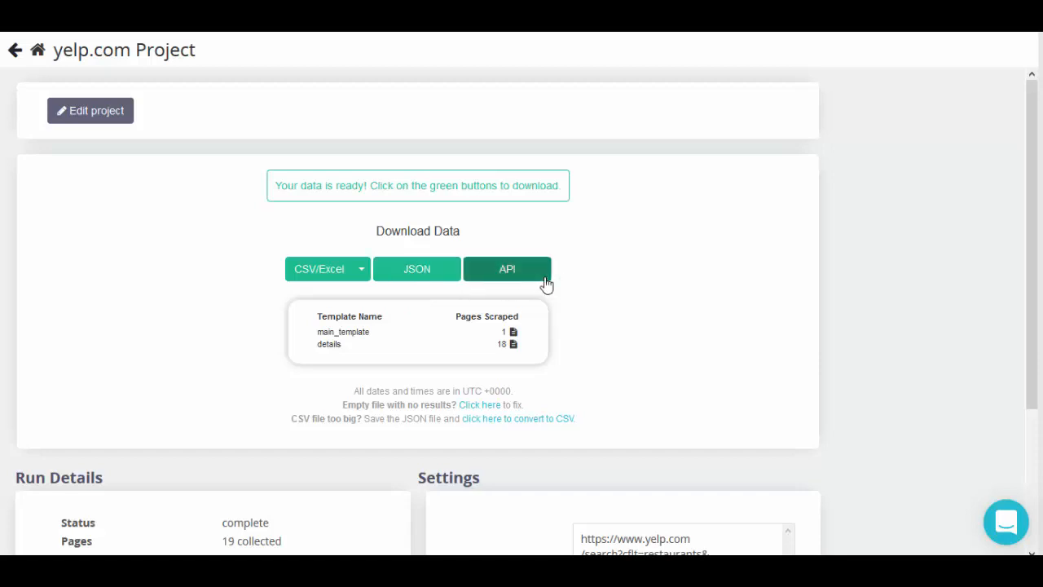
click(316, 275)
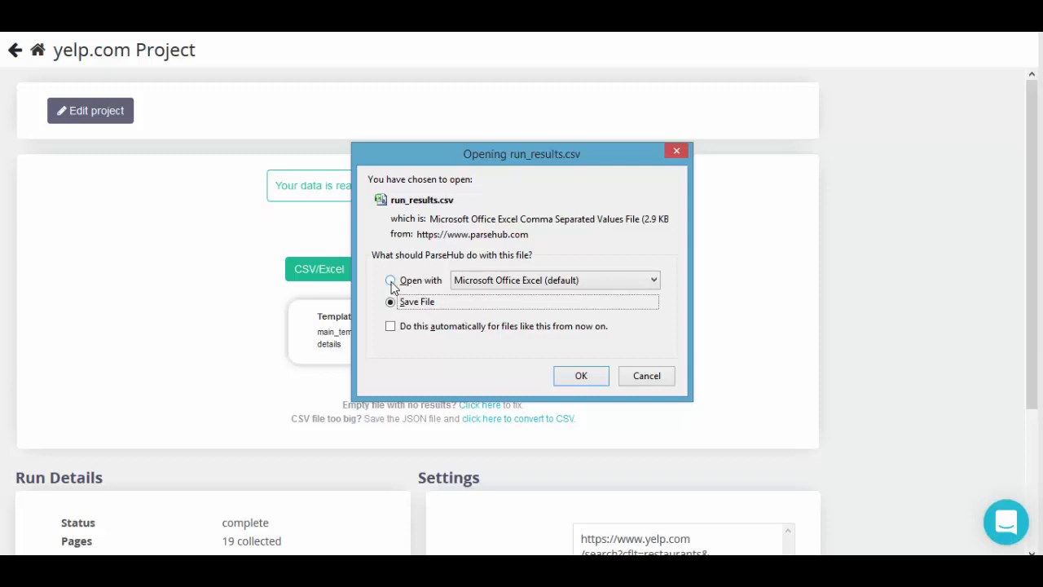
click(406, 284)
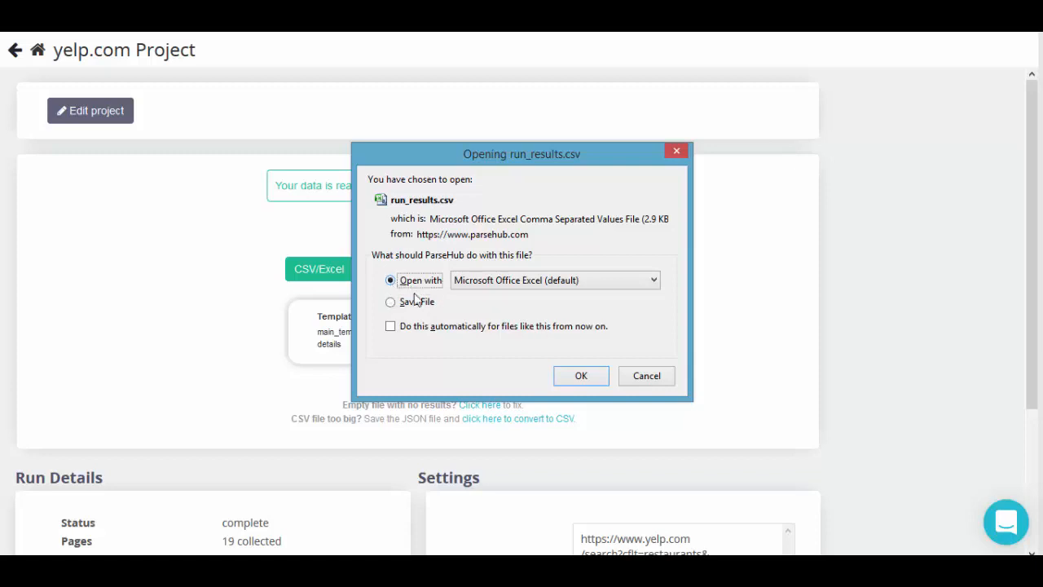
click(581, 377)
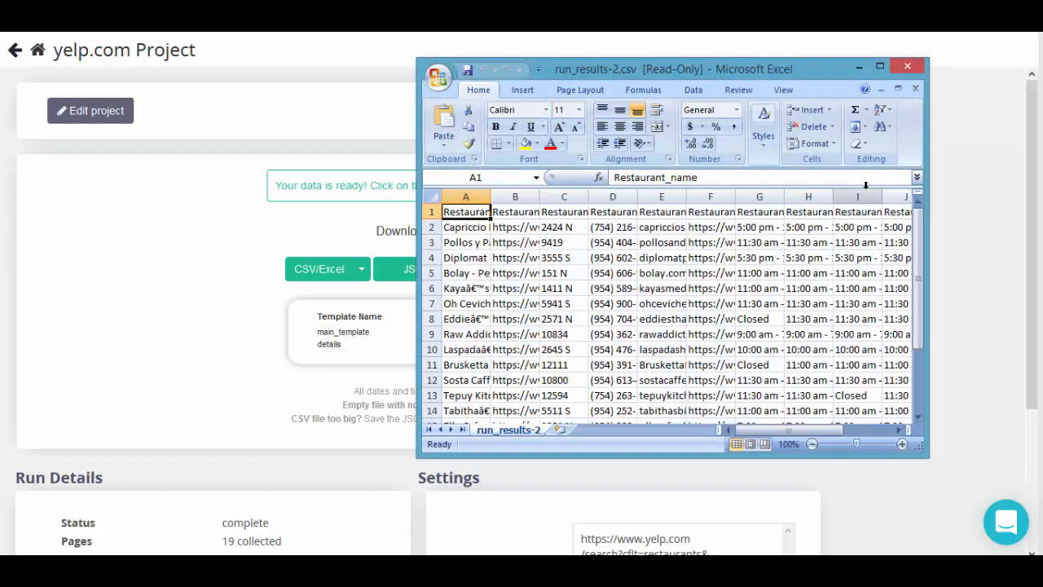
- Maximize the Excel window and widen columns A to D so the name, URL, category and phone headers are readable
click(879, 67)
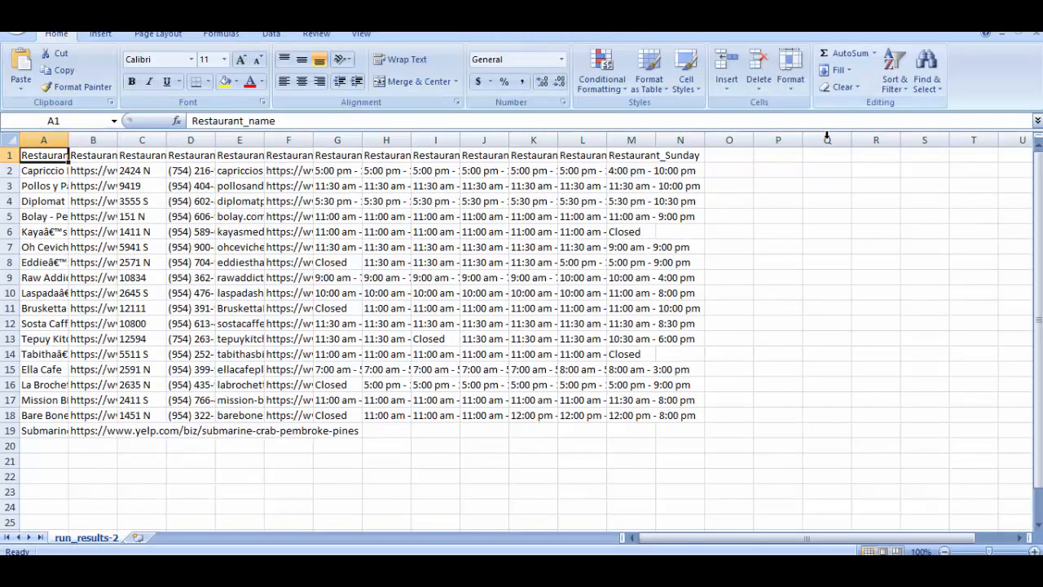
drag(68, 140, 604, 140)
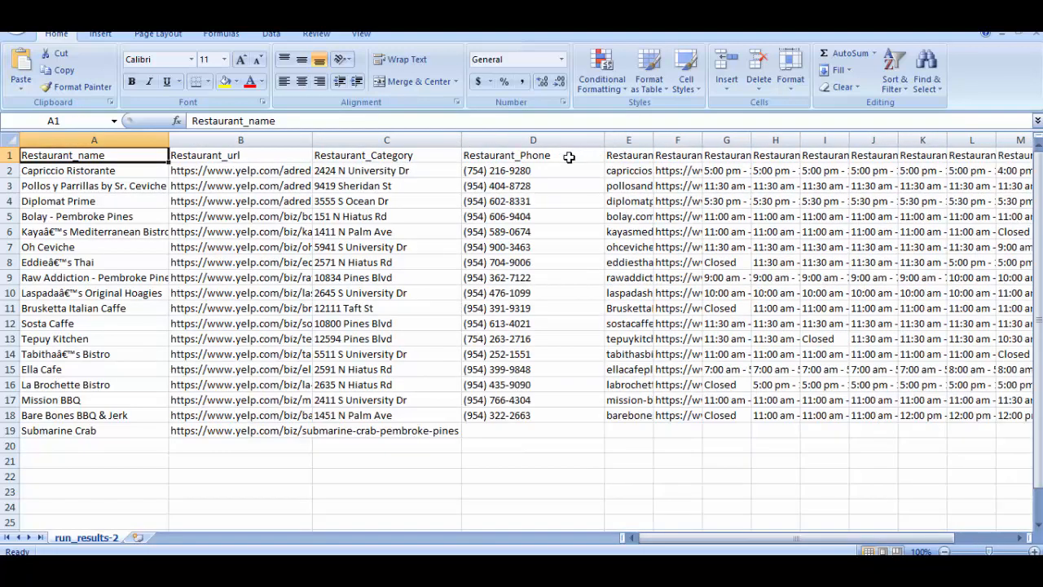
- Examine the header row from the phone column through the website and weekday columns up to Restaurant_Sunday
click(533, 155)
key(Right)
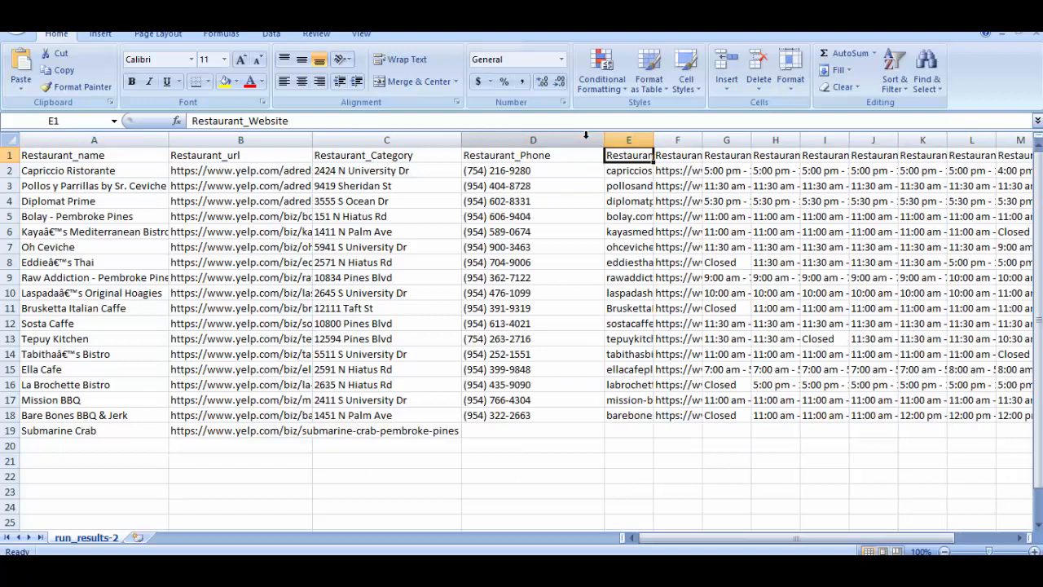
key(Right)
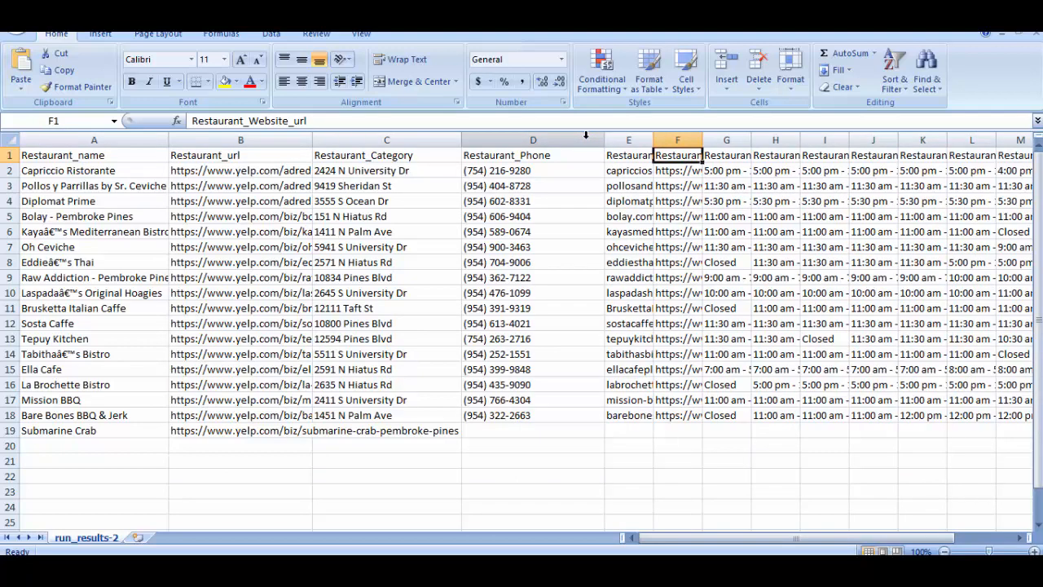
key(Right)
key(Right)
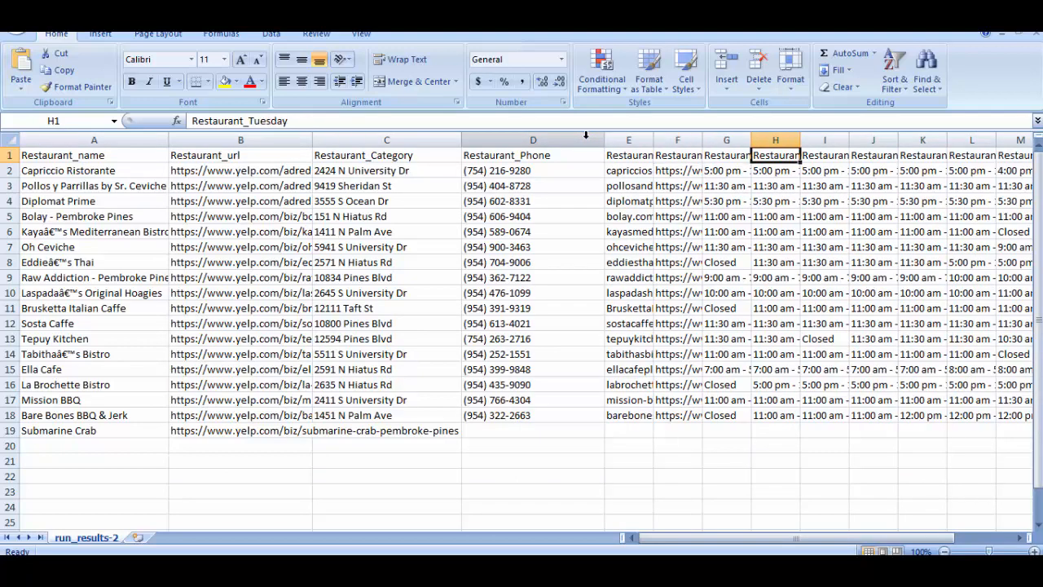
key(Right)
key(Right)
key(Right)
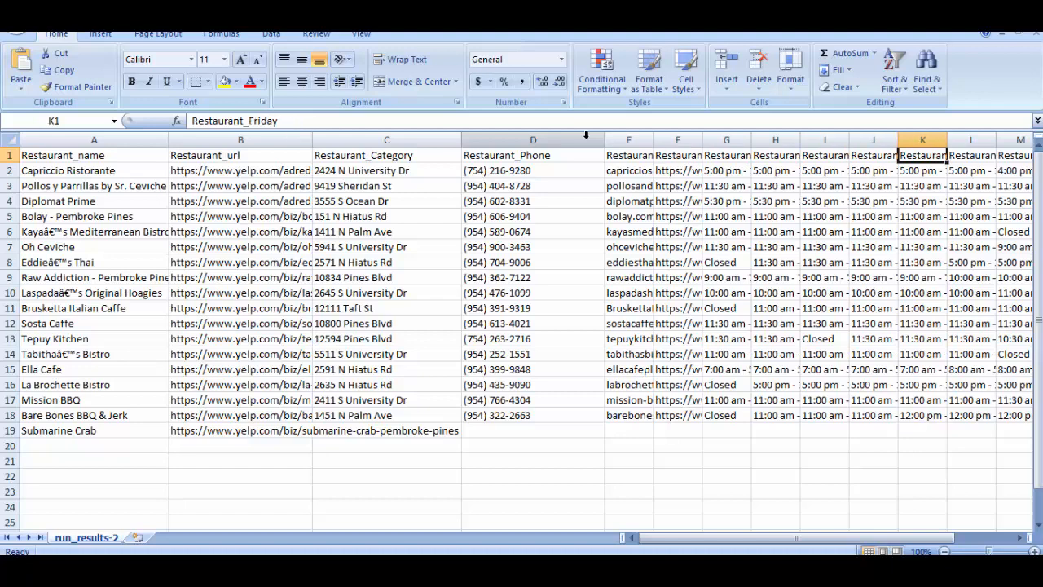
key(Right)
key(Right)
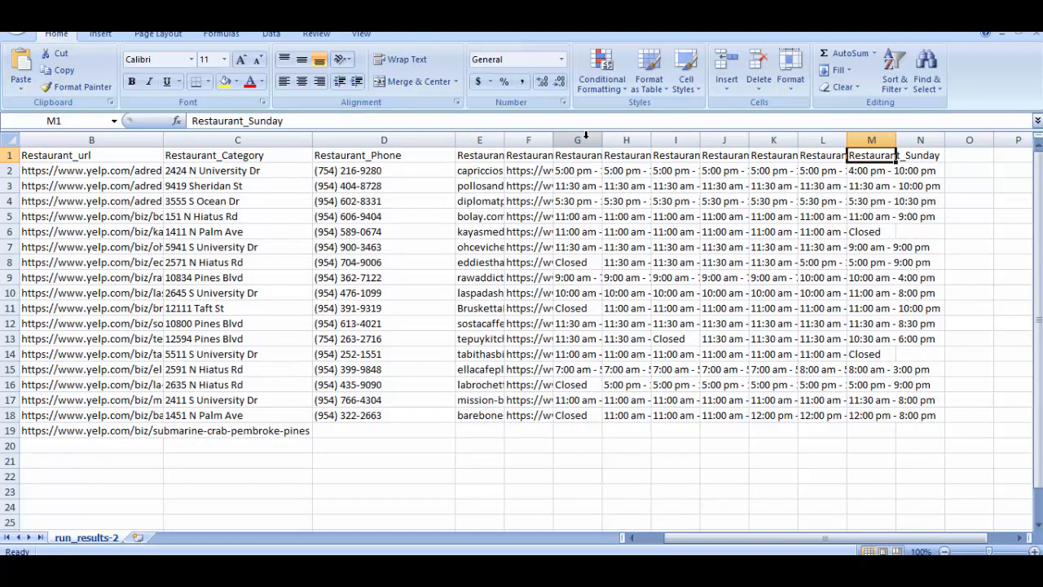
- Look through the Sunday opening hours down the restaurant rows and return to the first restaurant's name
key(Down)
key(Down)
key(Down)
key(Down)
key(Down)
key(Down)
key(Down)
key(Down)
key(Down)
key(Down)
key(Down)
key(Down)
key(Down)
key(Down)
key(Down)
key(Down)
key(Down)
key(Down)
key(Down)
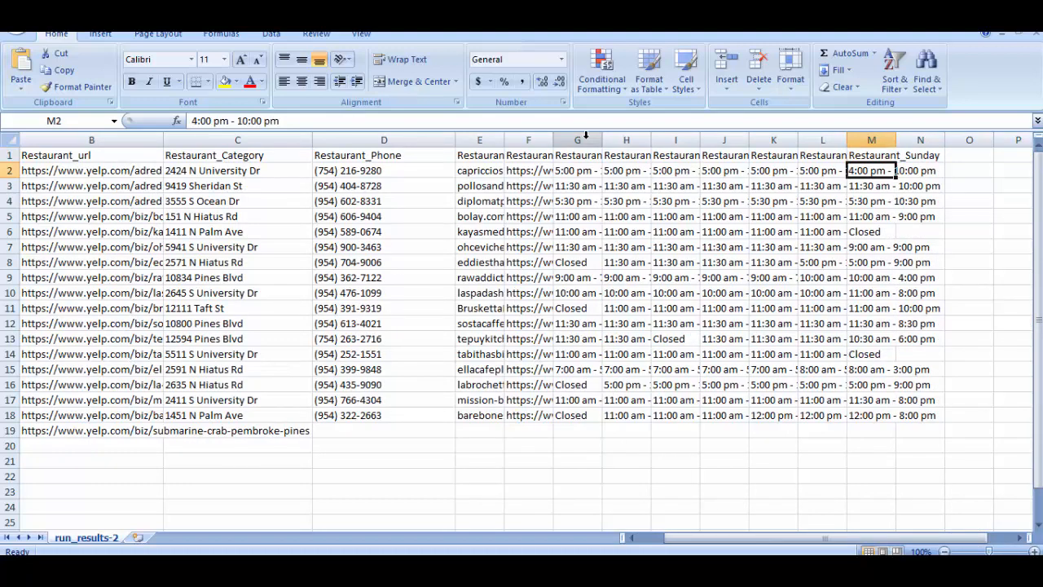
key(Up)
key(Up)
key(Up)
key(Up)
key(Up)
key(Up)
key(Up)
key(Up)
key(Up)
key(Up)
key(Up)
key(Up)
key(Up)
key(Up)
key(Up)
key(Up)
key(Up)
key(Up)
key(Up)
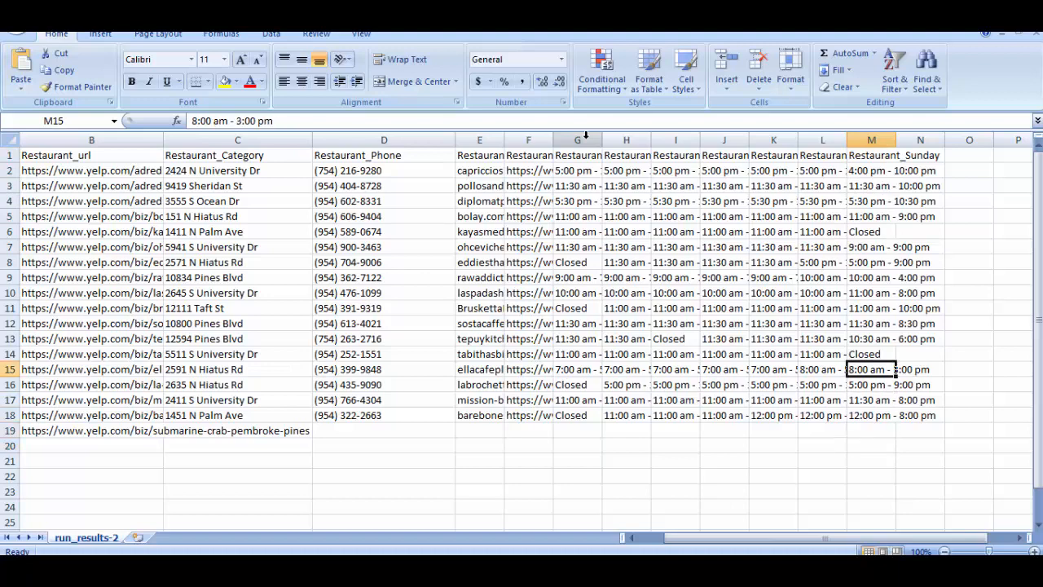
key(Left)
key(Left)
key(Left)
key(Left)
key(Left)
key(Left)
key(Left)
key(Left)
key(Left)
key(Left)
key(Left)
key(Left)
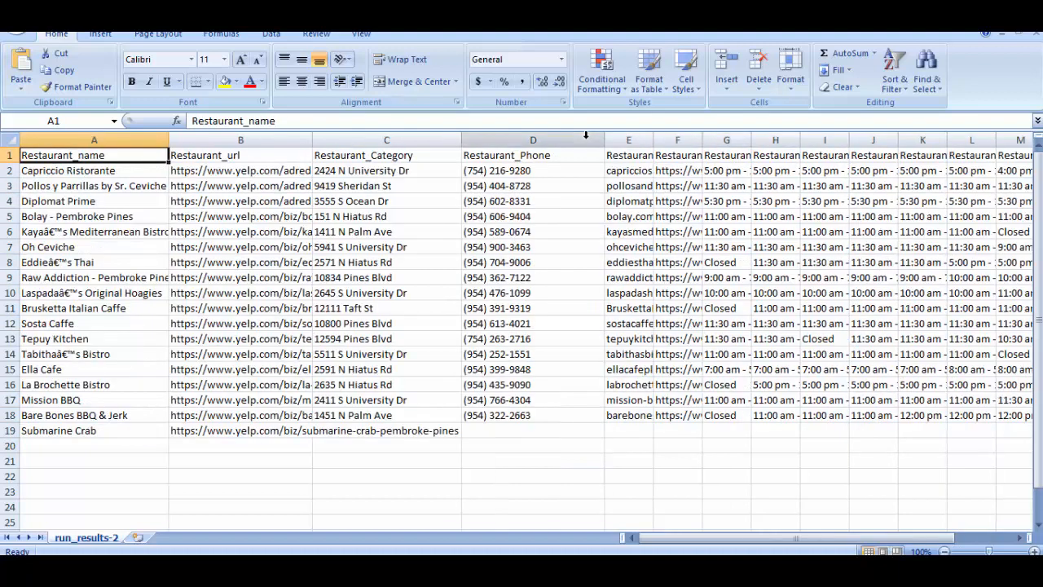
key(Down)
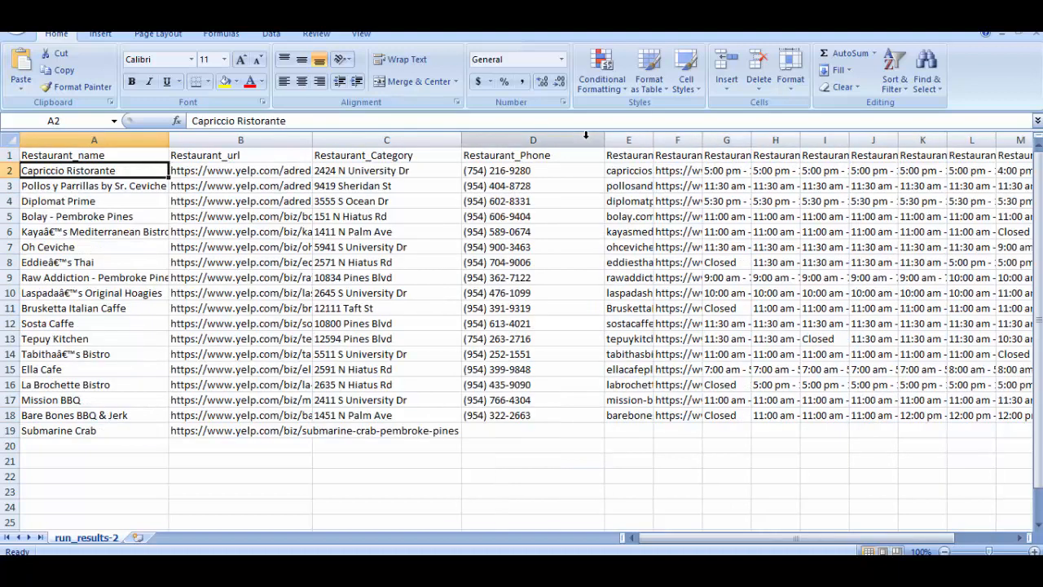